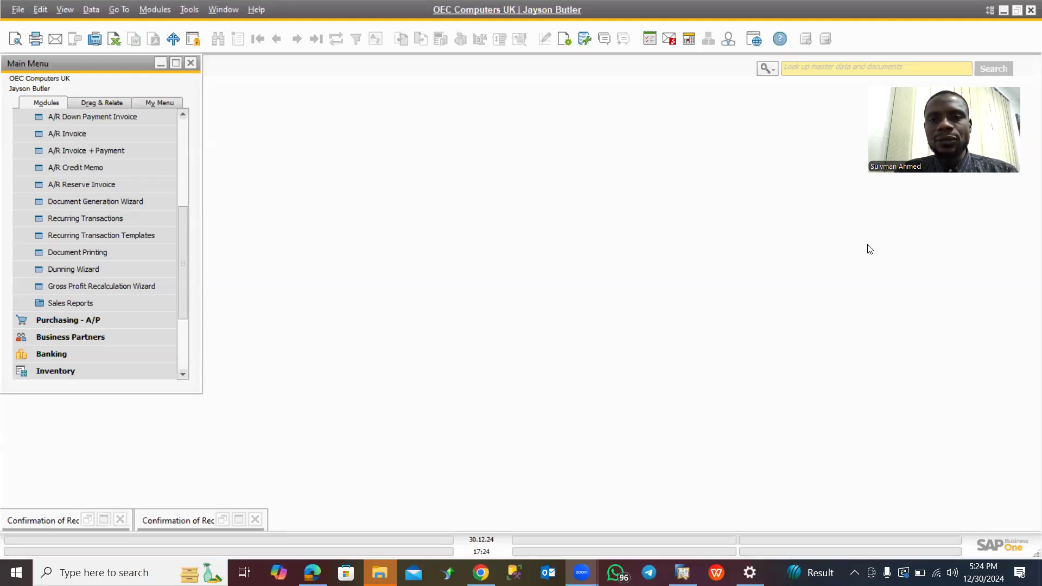
- Open the selection criteria for Recurring Transaction Templates in the Sales - A/R module
left_click(704, 300)
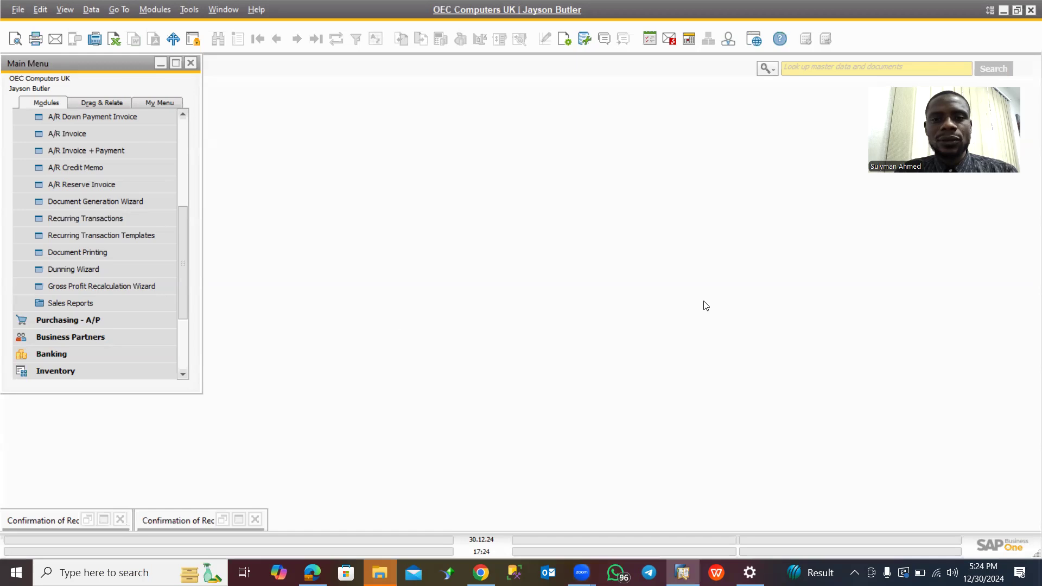
left_click(144, 185)
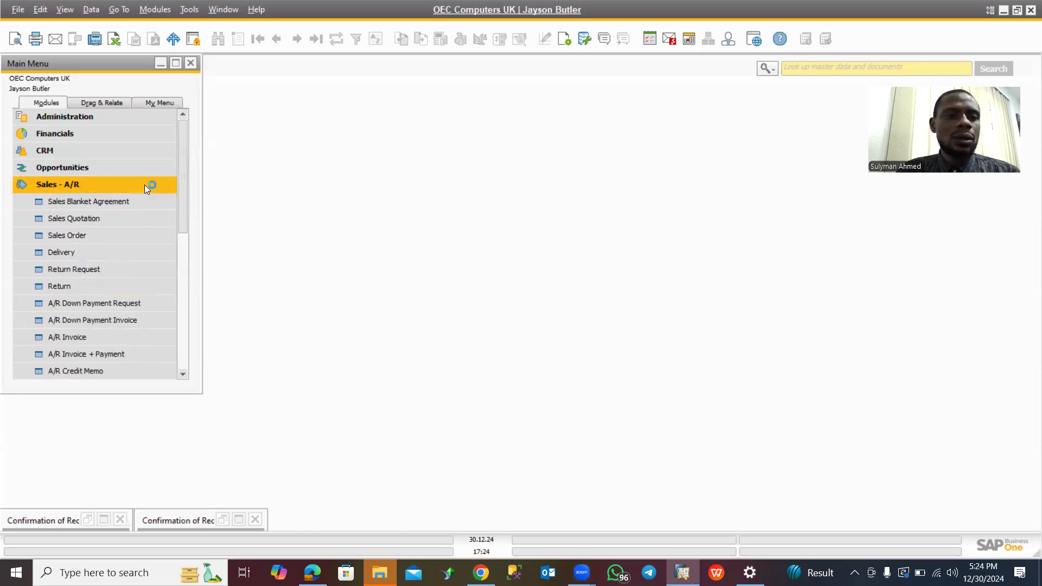
left_click(79, 183)
left_click(61, 113)
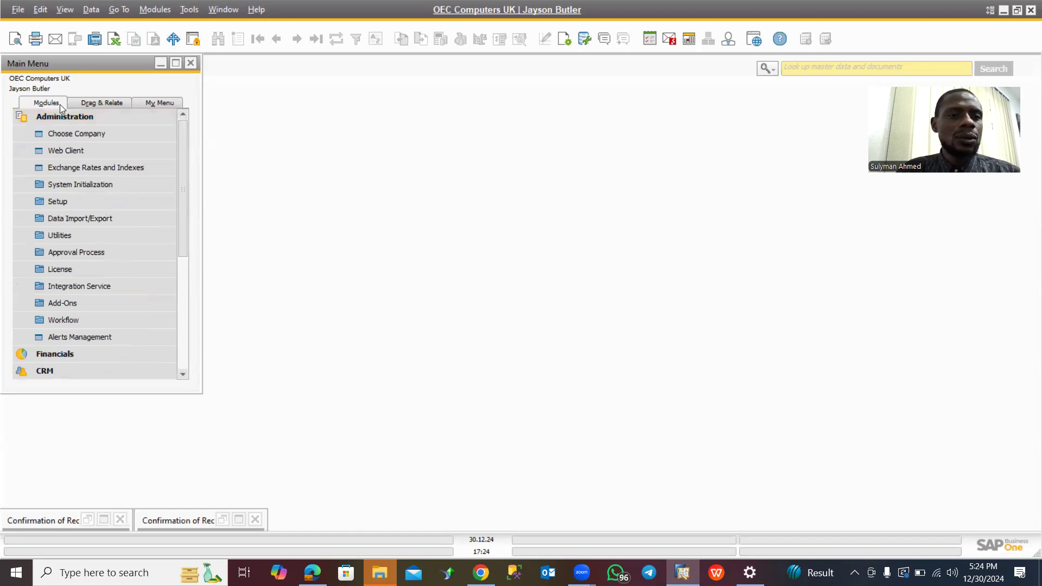
left_click(49, 114)
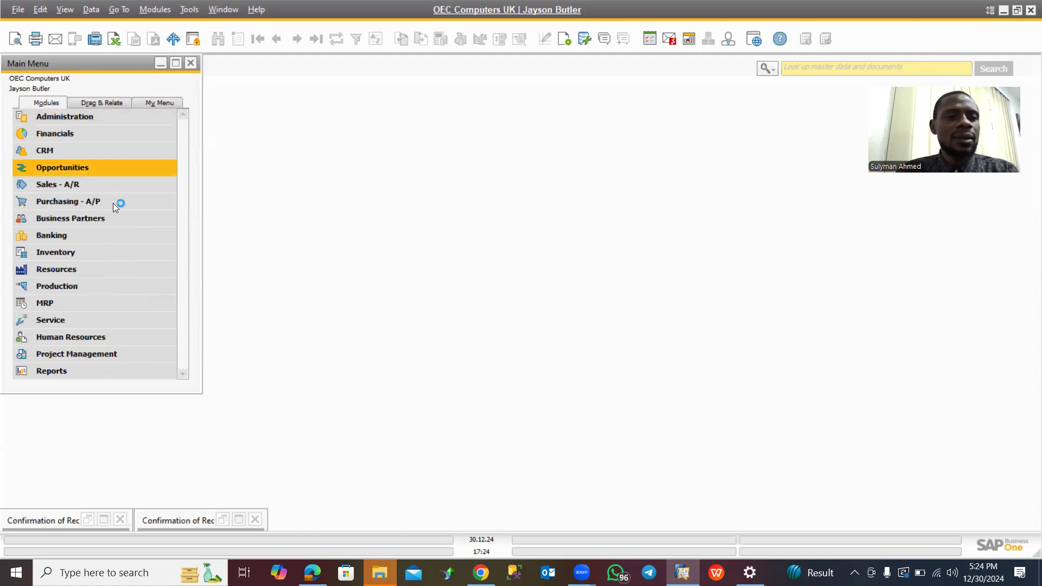
left_click(63, 182)
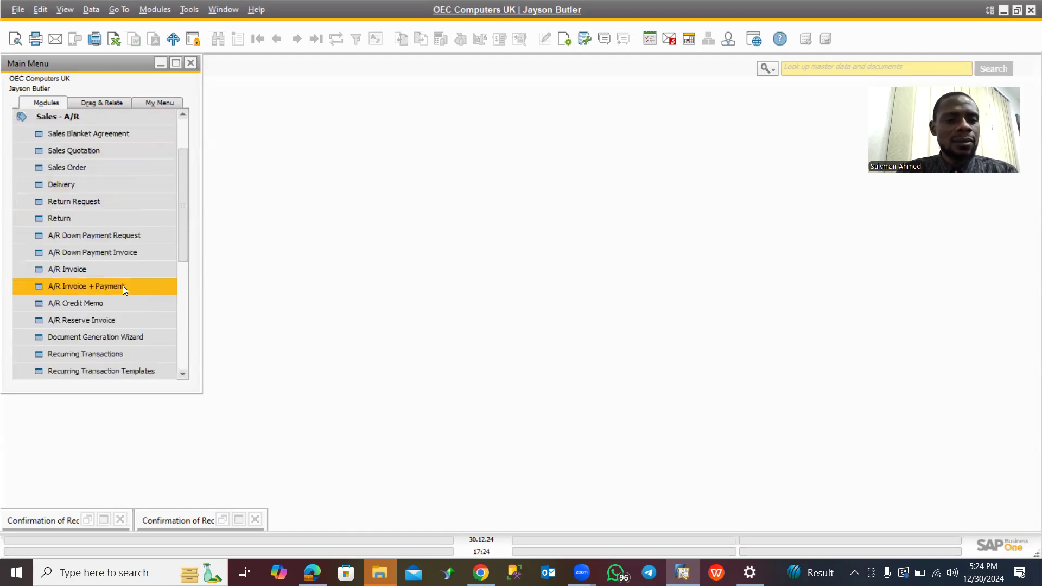
scroll(123, 285, "down", 2)
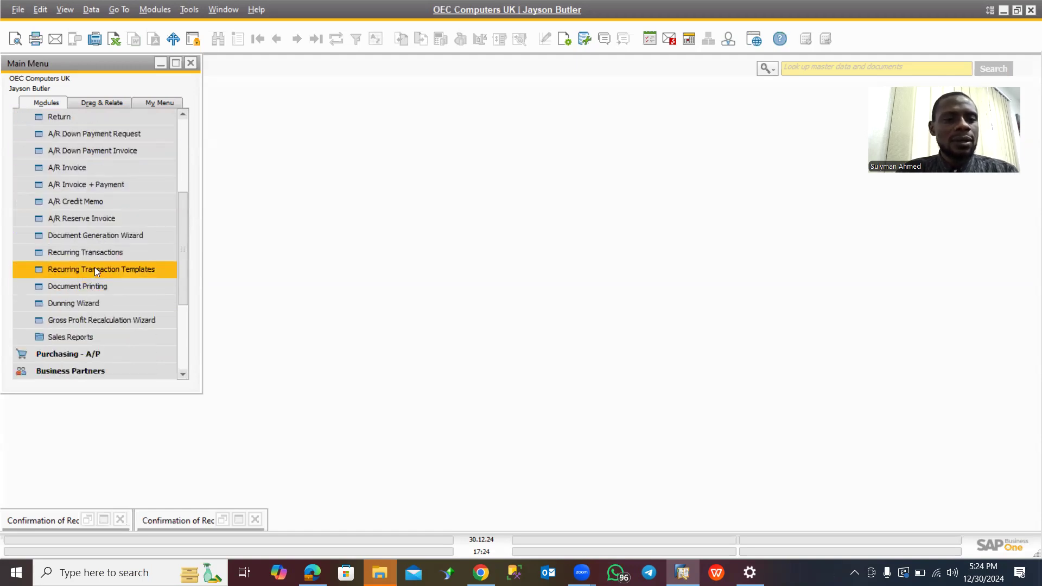
left_click(123, 271)
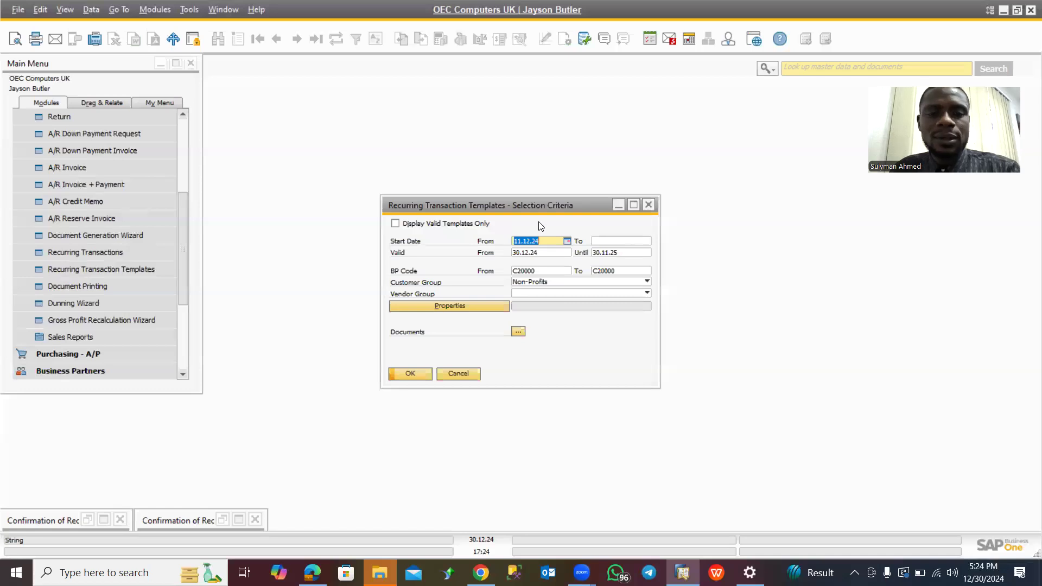
- Set the beginning of the template Start Date range to 30.12.24
left_click(567, 241)
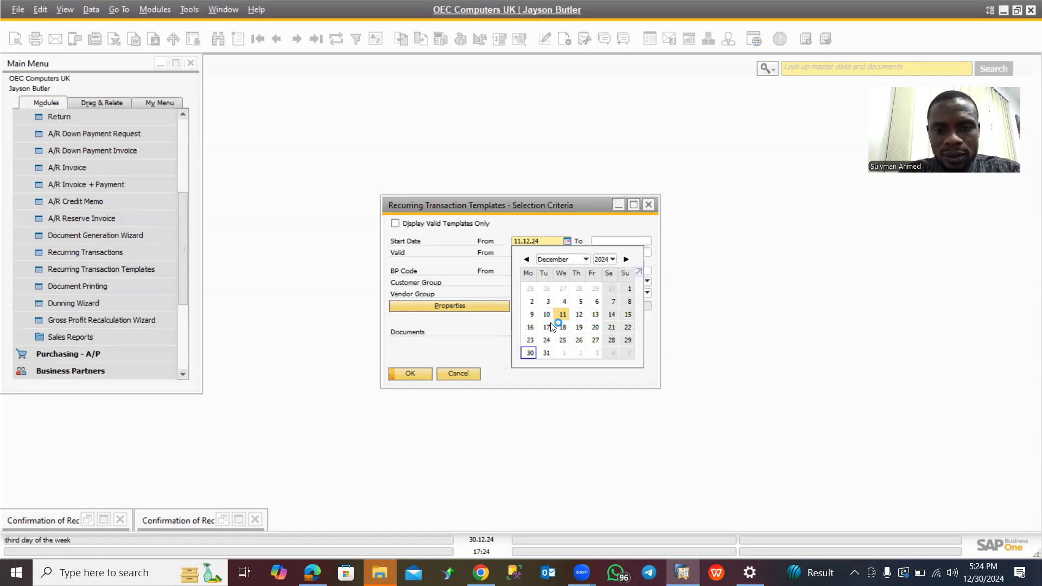
left_click(530, 352)
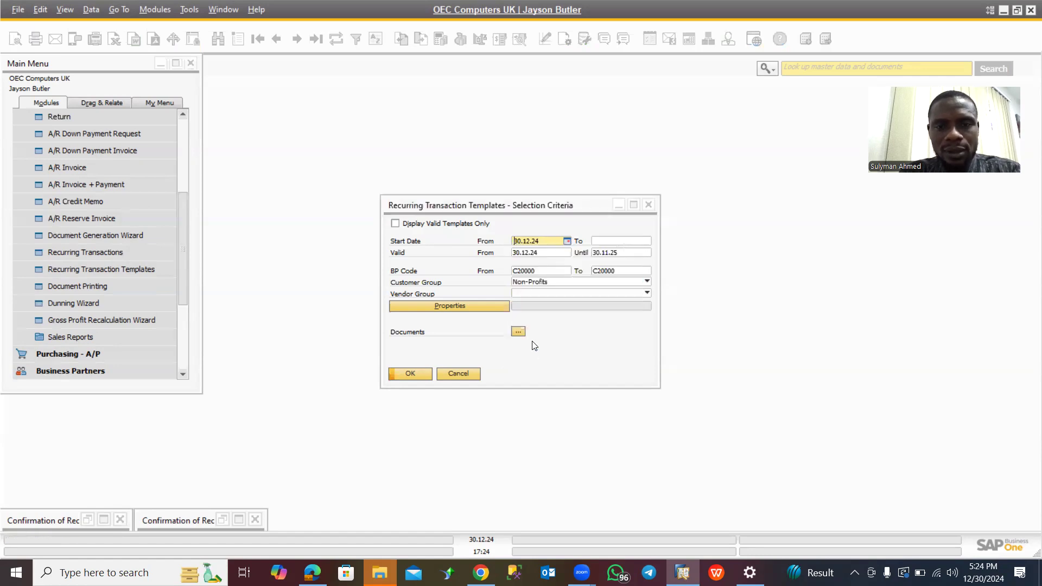
left_click(540, 253)
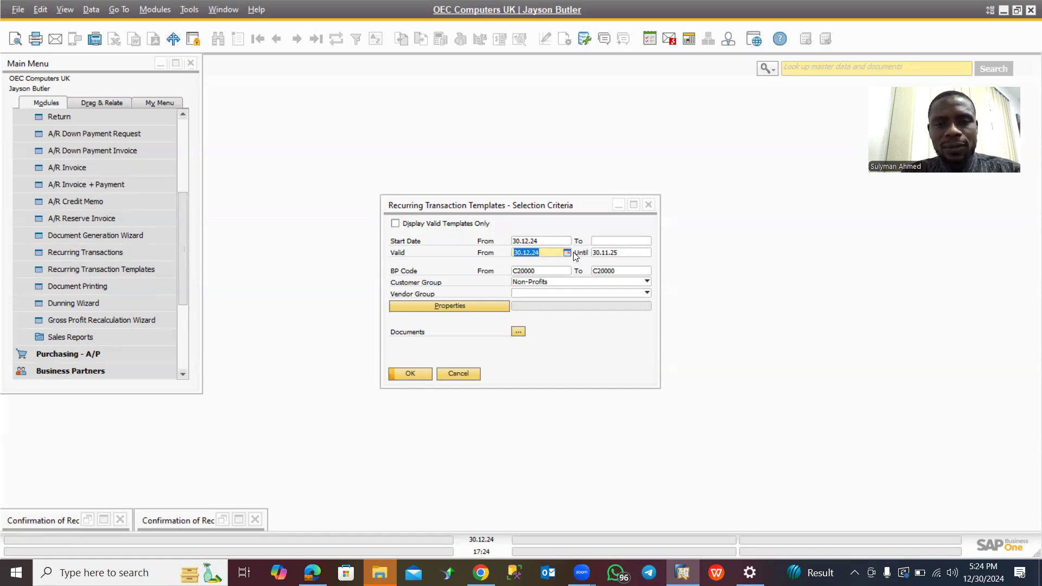
left_click(545, 253)
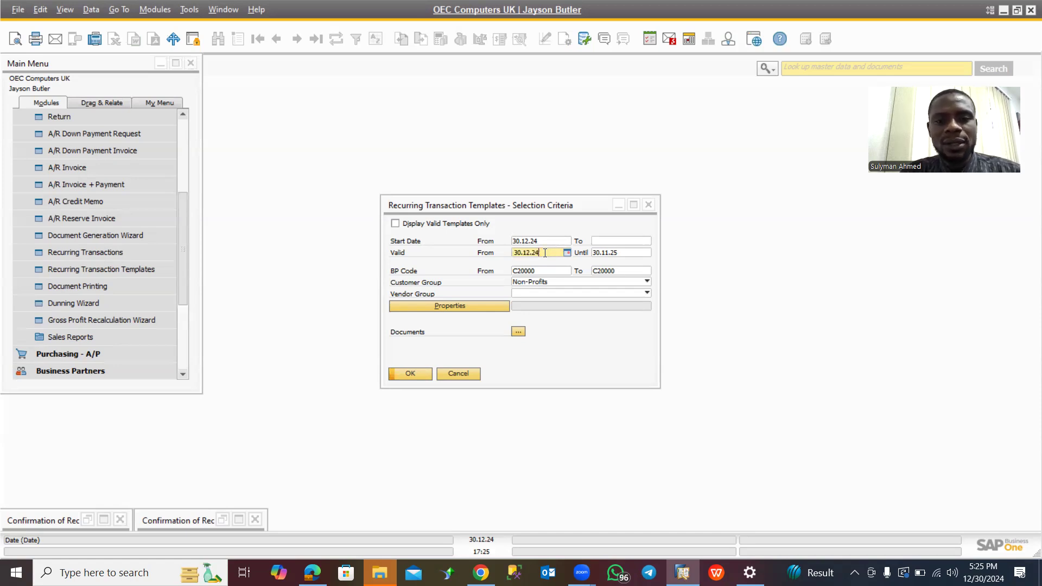
- Set the Valid Until date to 31.05.25
left_click(615, 253)
left_click(647, 253)
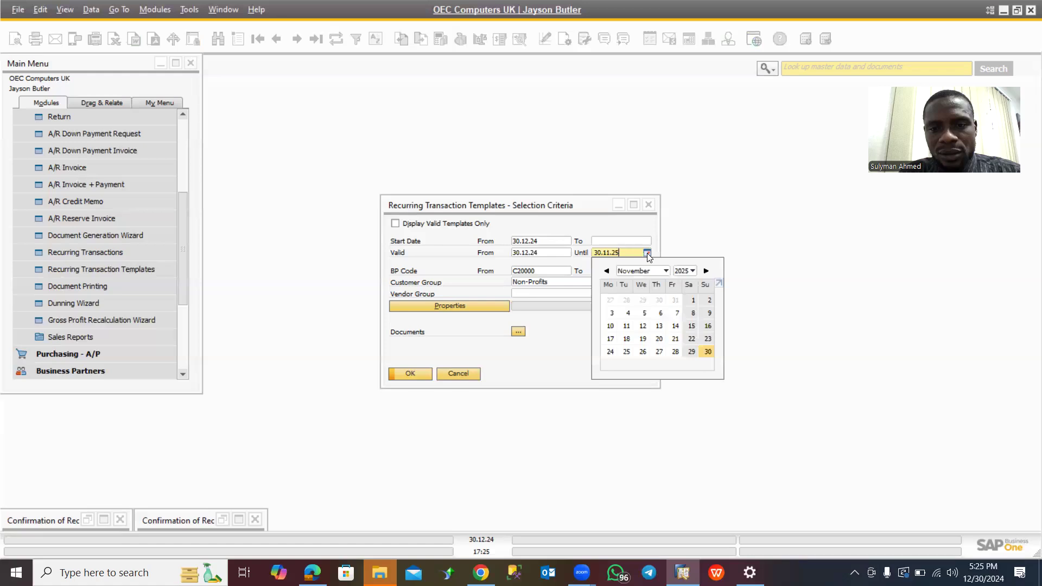
left_click(708, 352)
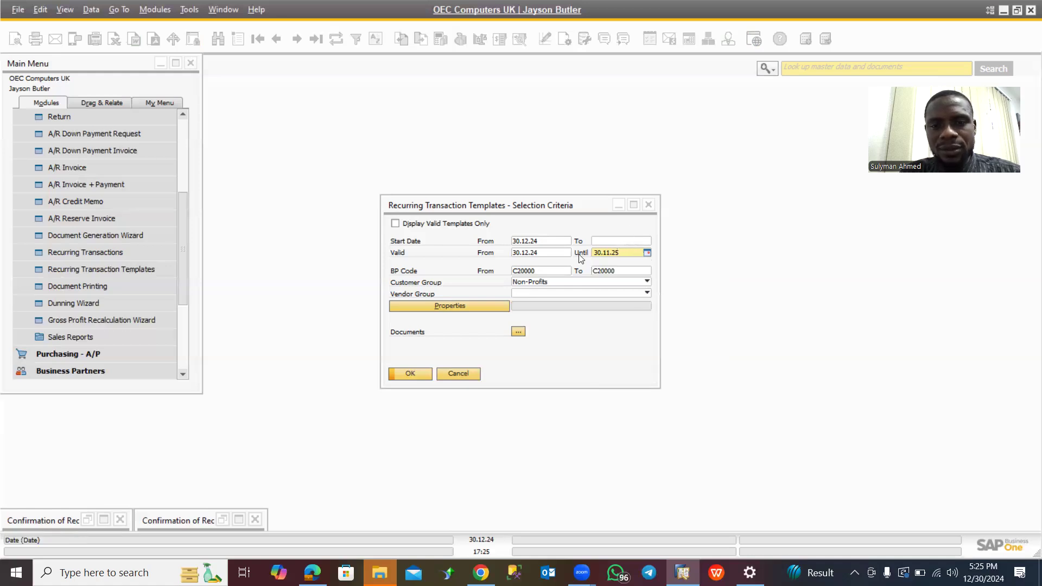
left_click(647, 252)
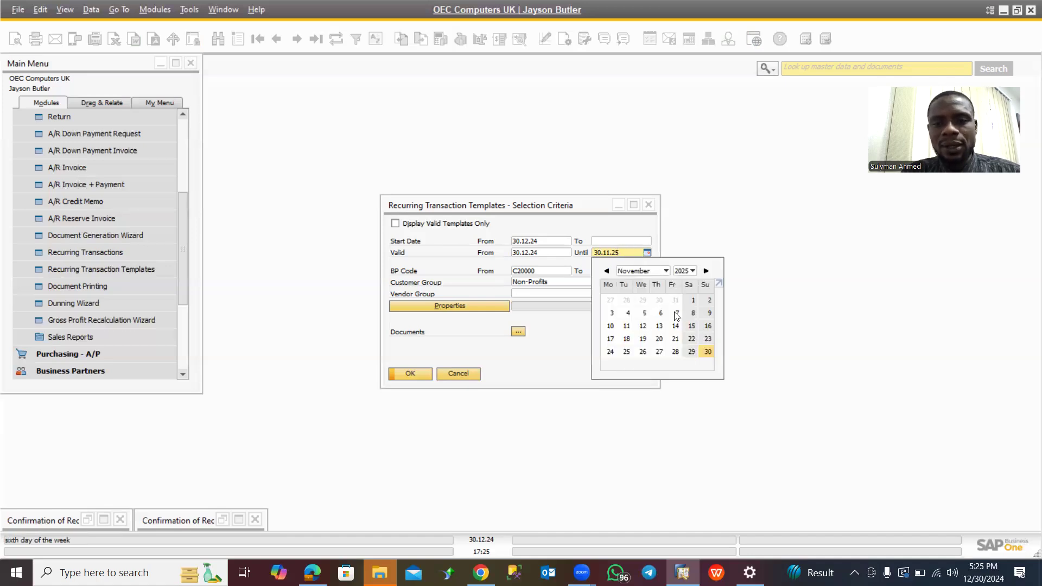
left_click(660, 272)
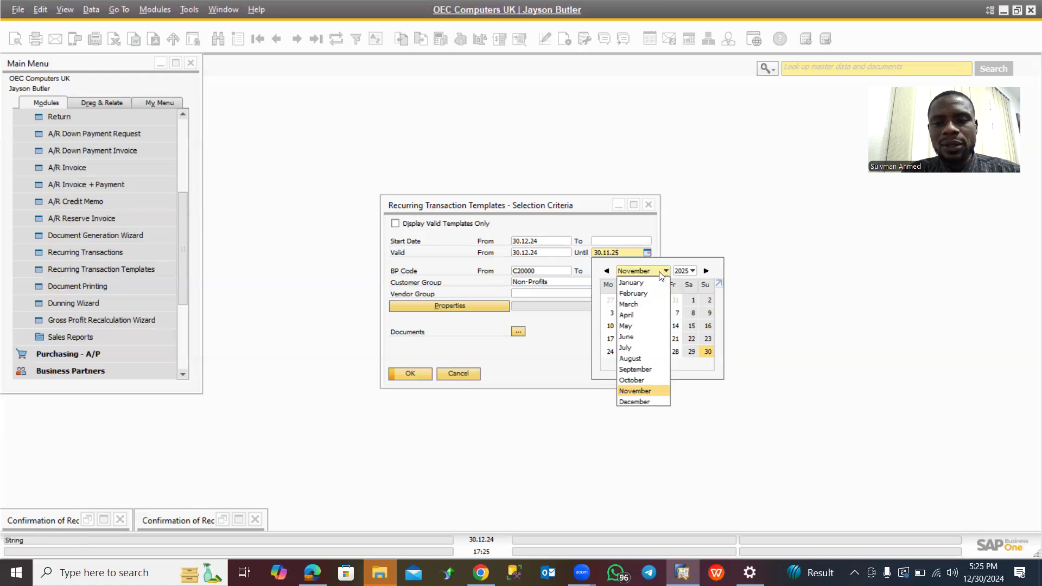
left_click(632, 326)
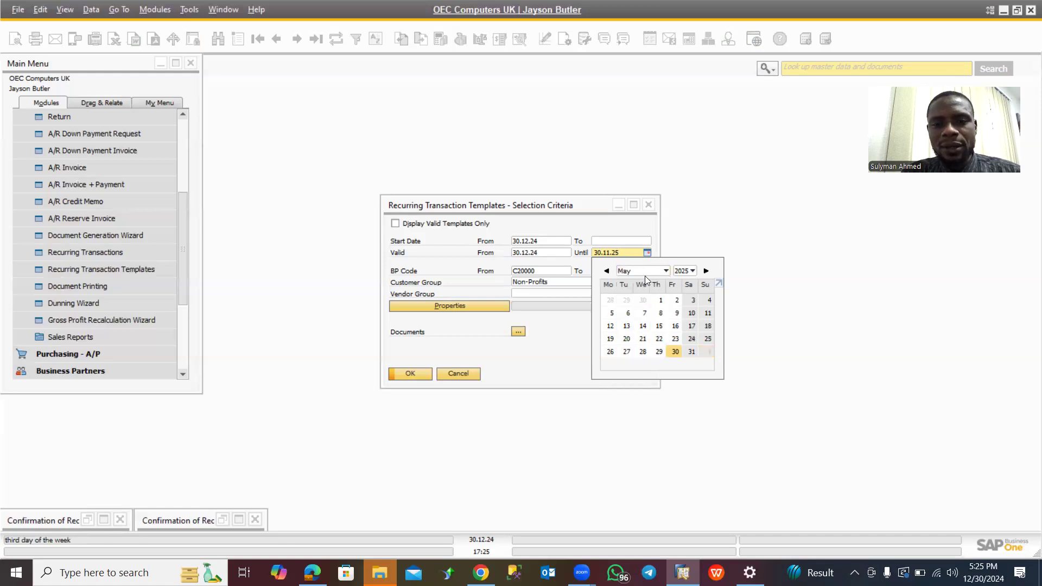
left_click(692, 352)
left_click(627, 254)
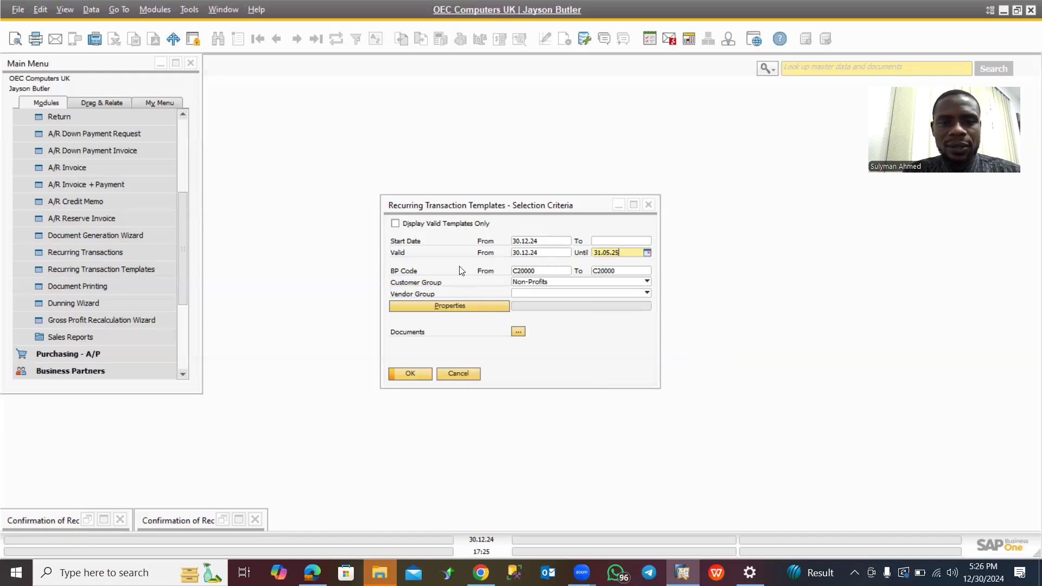
- Select Web Customer from the business partner list as the start of the BP Code range
left_click(568, 272)
left_click(568, 270)
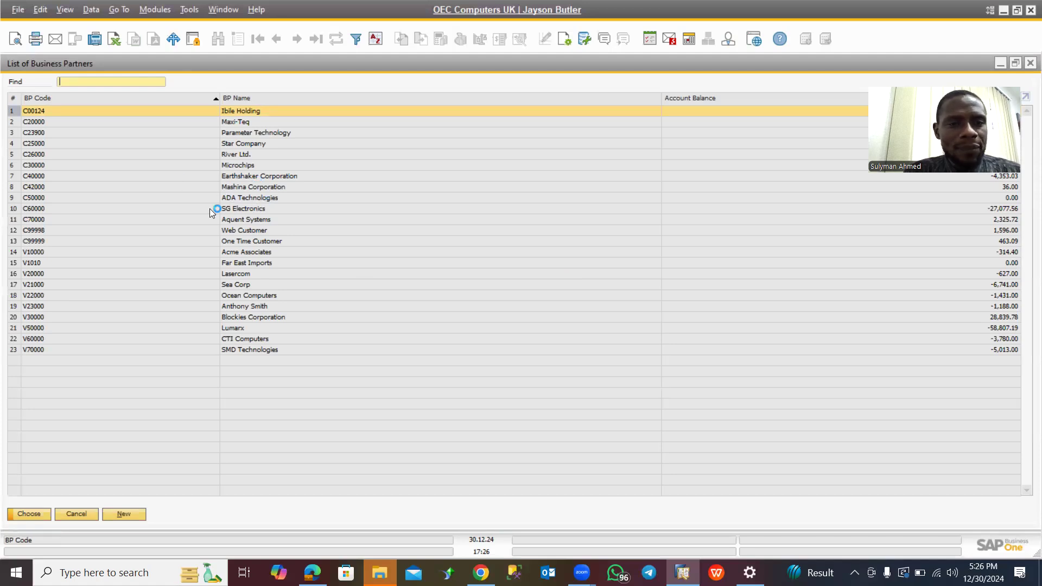
left_click(236, 230)
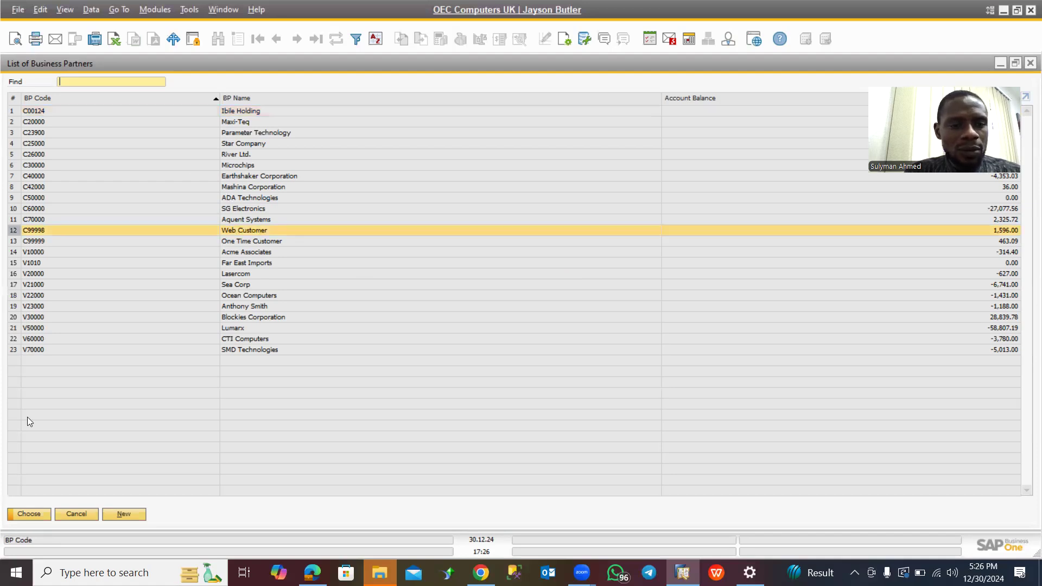
left_click(29, 514)
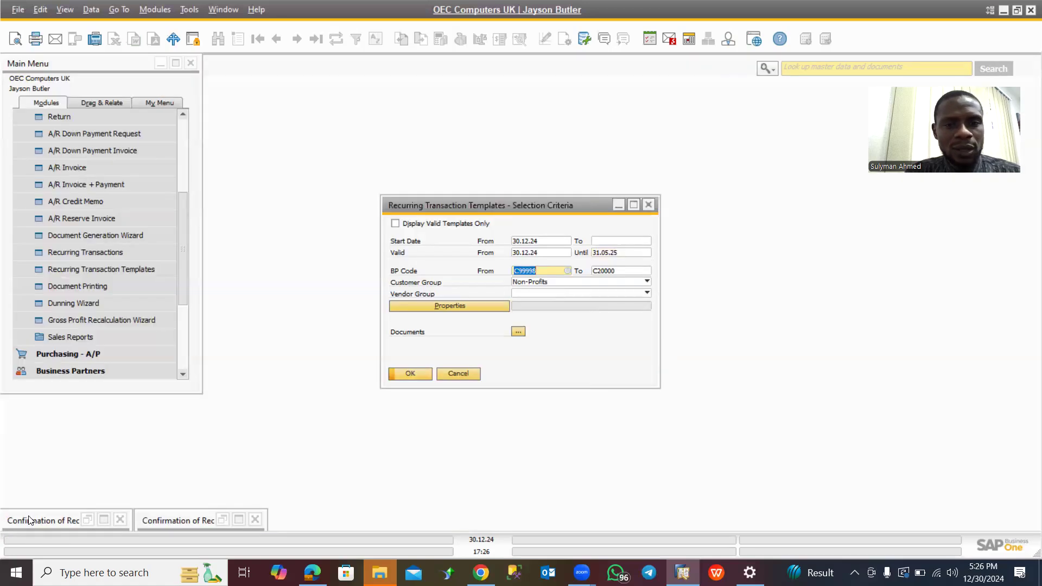
left_click(612, 272)
key("ctrl+v")
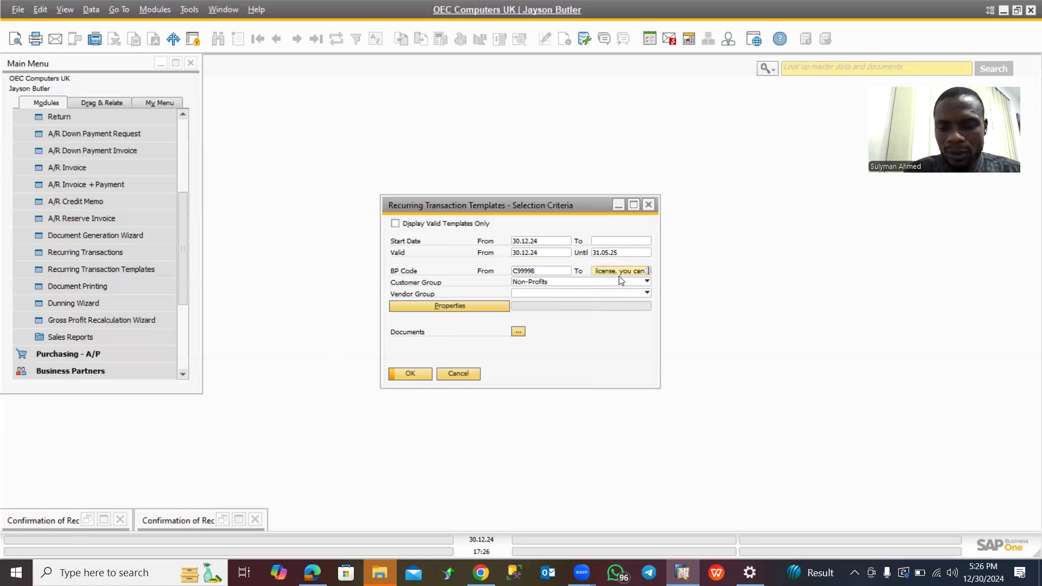
key("BackSpace")
key("BackSpace")
key("BackSpace")
key("BackSpace")
key("BackSpace")
key("BackSpace")
key("BackSpace")
key("BackSpace")
key("BackSpace")
key("BackSpace")
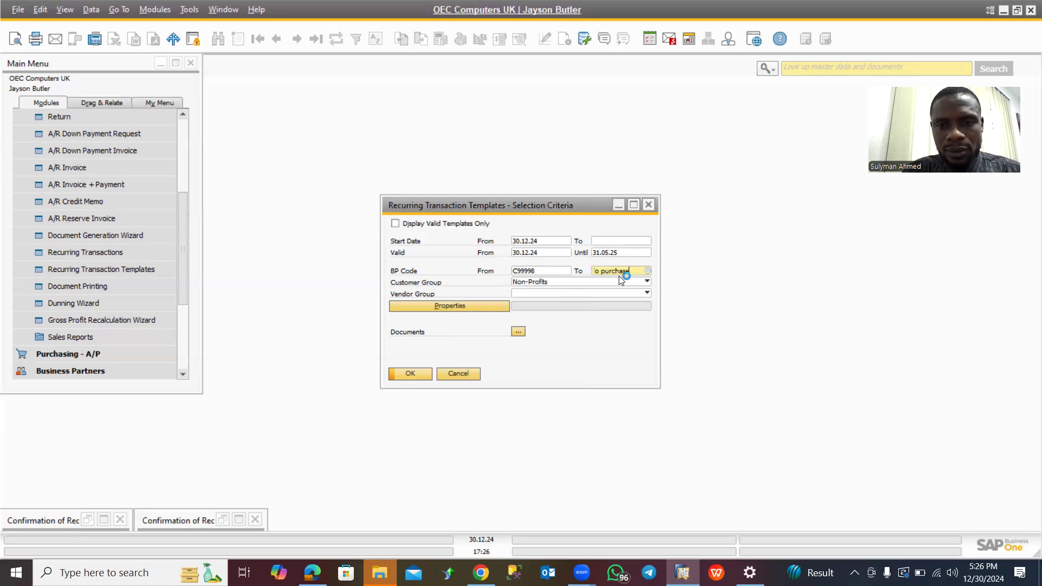
- Copy the starting BP Code into the end of the range and set the Customer Group to Distributors
double_click(537, 270)
key("ctrl+c")
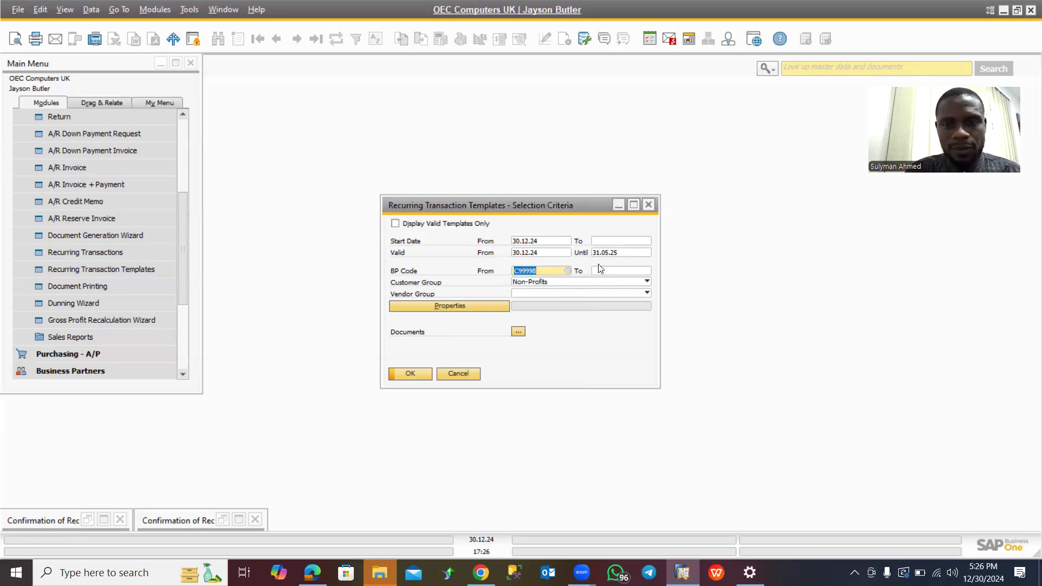
left_click(612, 269)
key("ctrl+v")
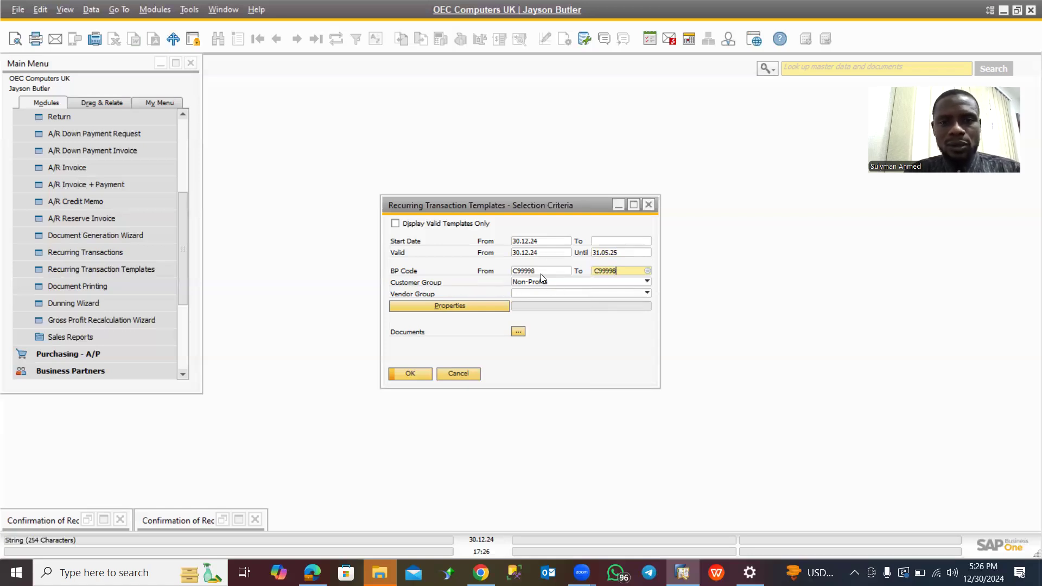
left_click(584, 287)
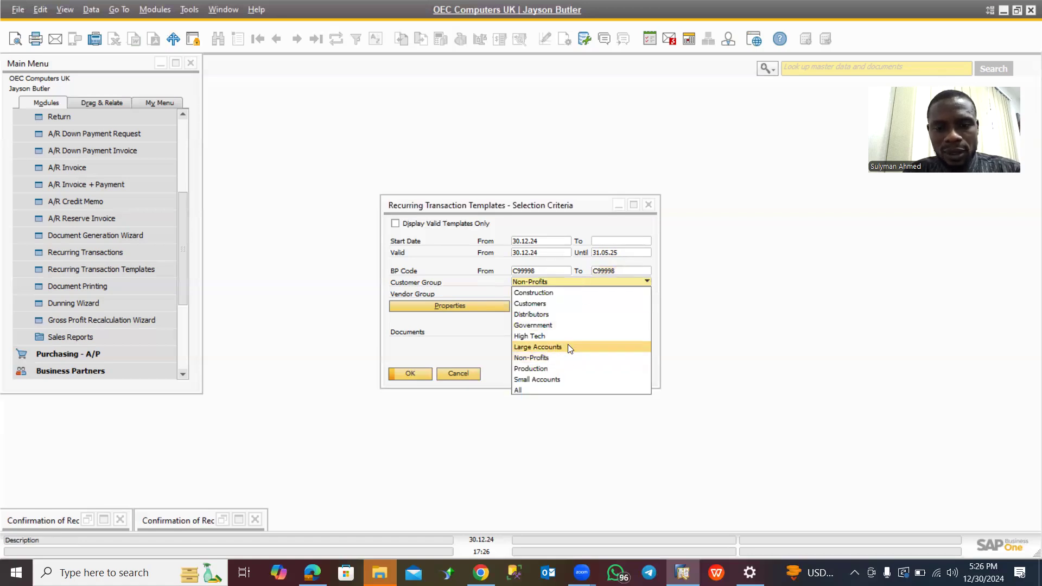
left_click(553, 314)
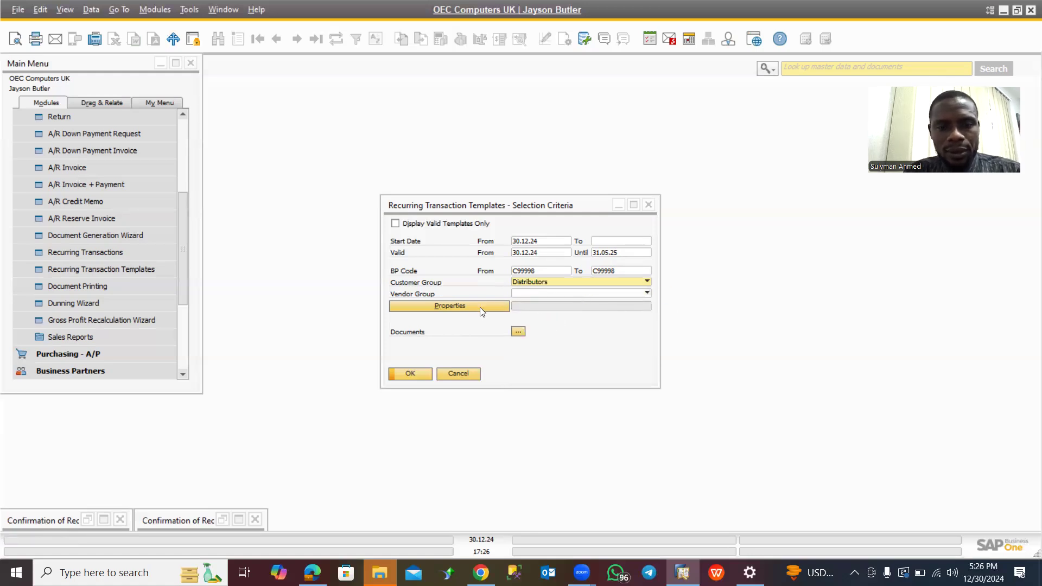
- Limit the included documents to A/R Invoices only, excluding all purchasing, inventory and other sales documents, and confirm the selection
left_click(518, 333)
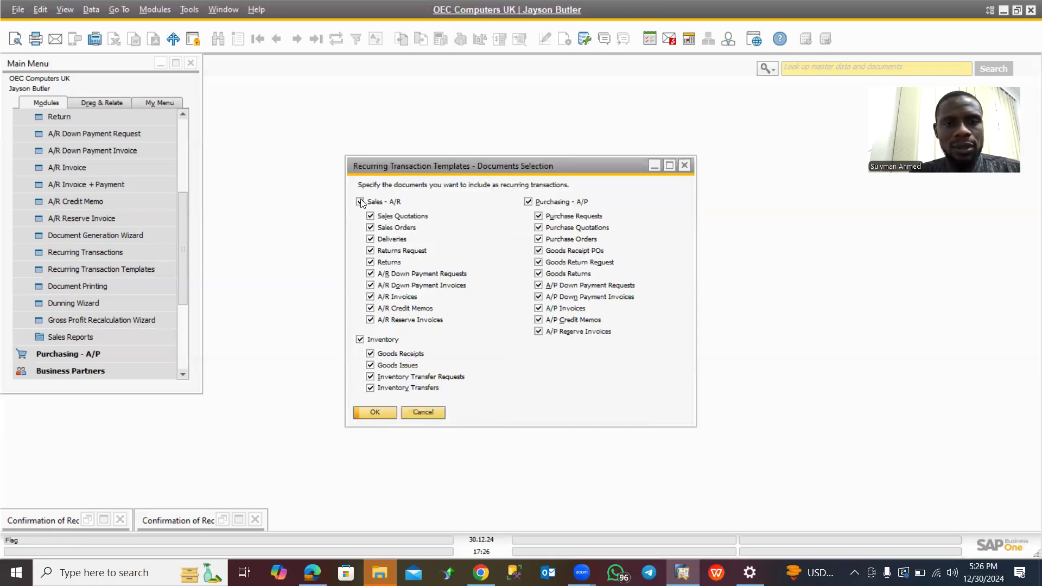
left_click(528, 201)
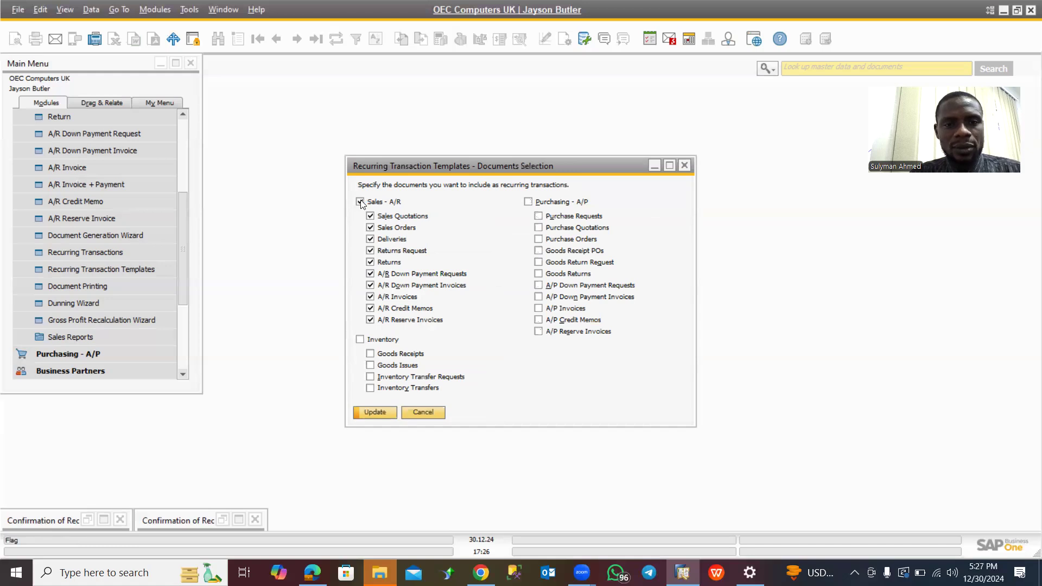
left_click(360, 202)
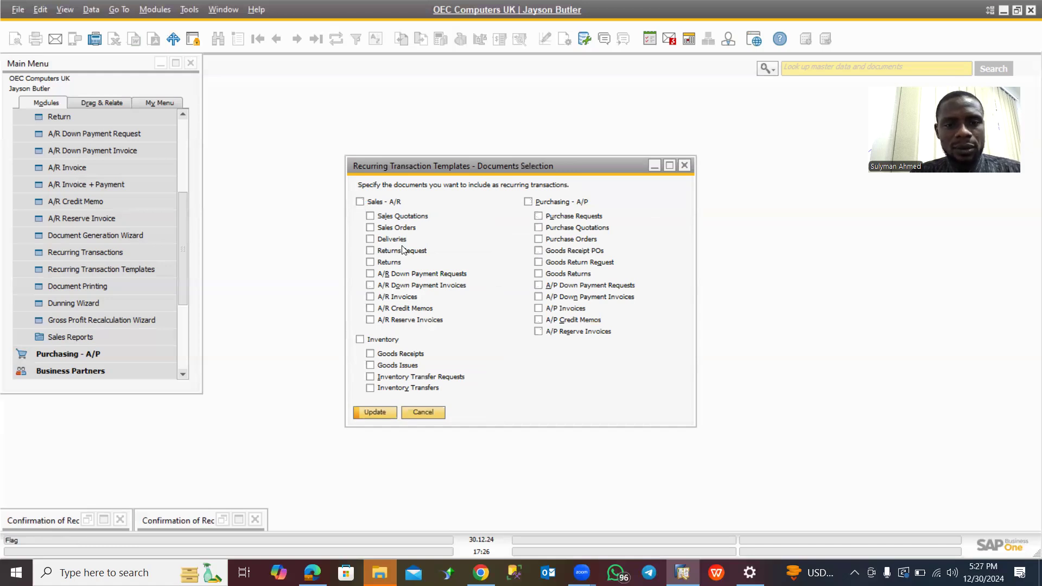
left_click(371, 297)
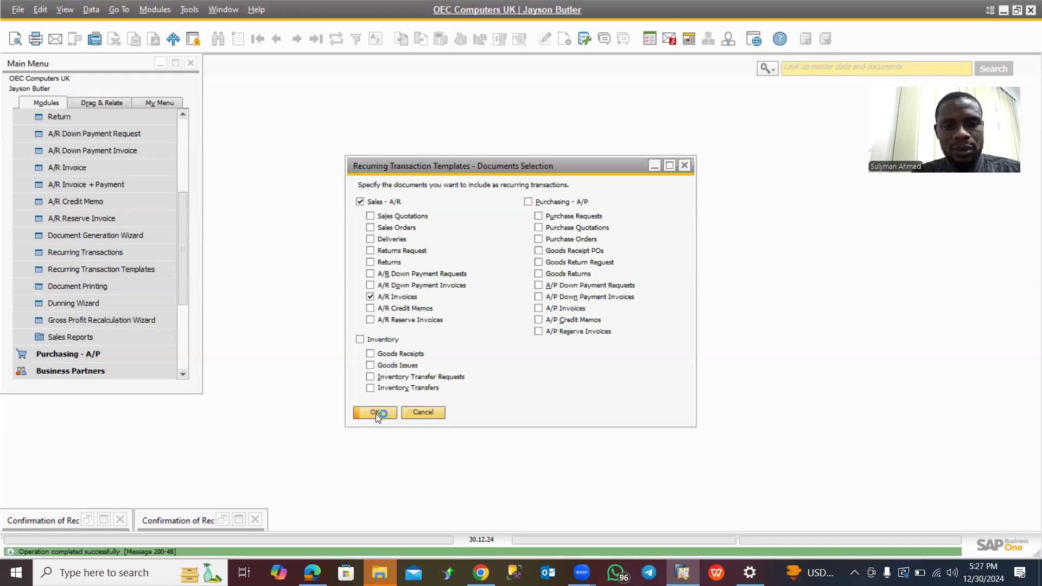
left_click(374, 412)
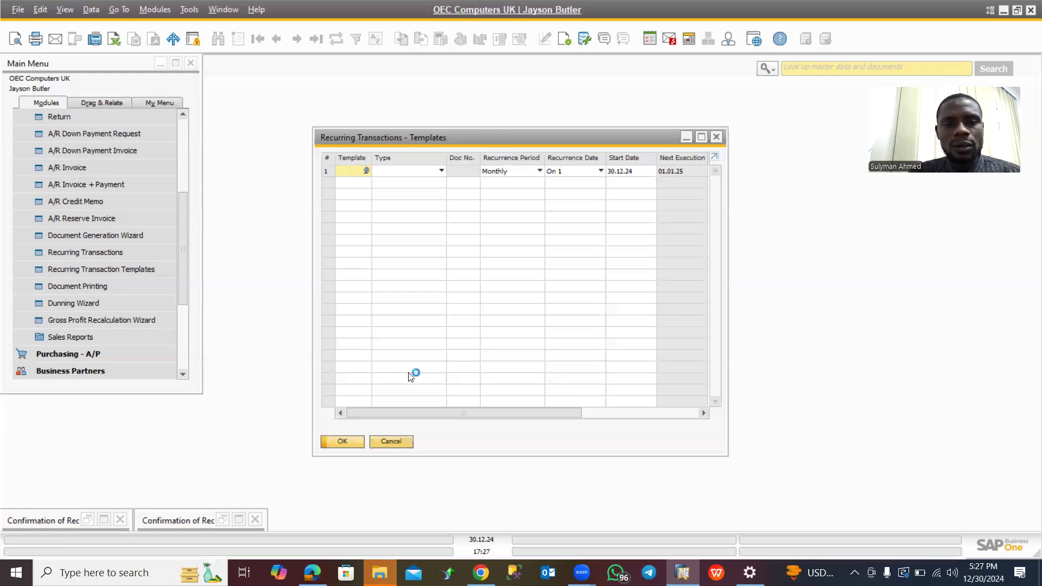
- Enter Inv as the beginning of the template name in the first row of the recurring transaction templates
left_click_drag(572, 137, 530, 218)
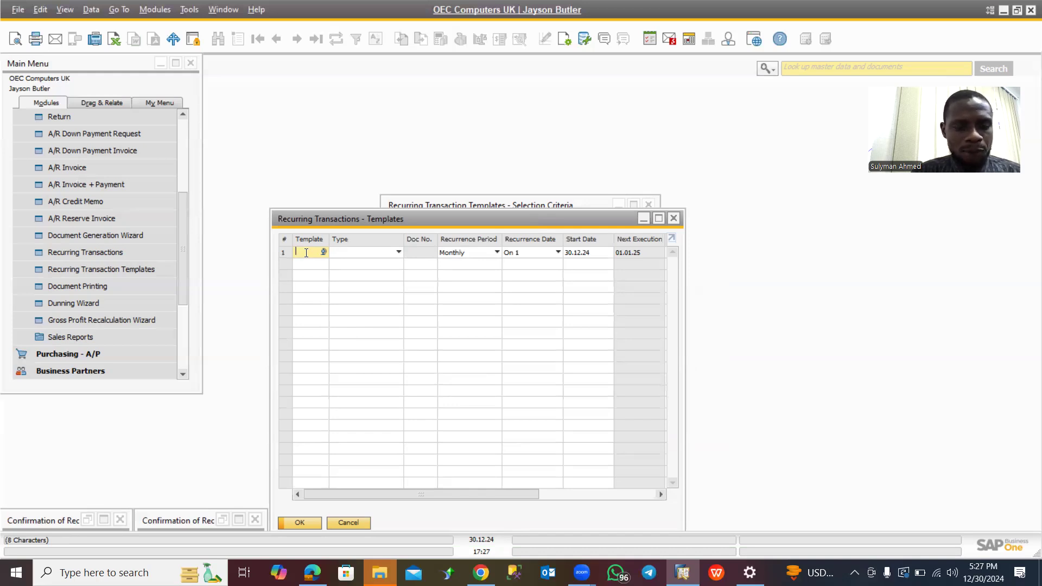
type("1")
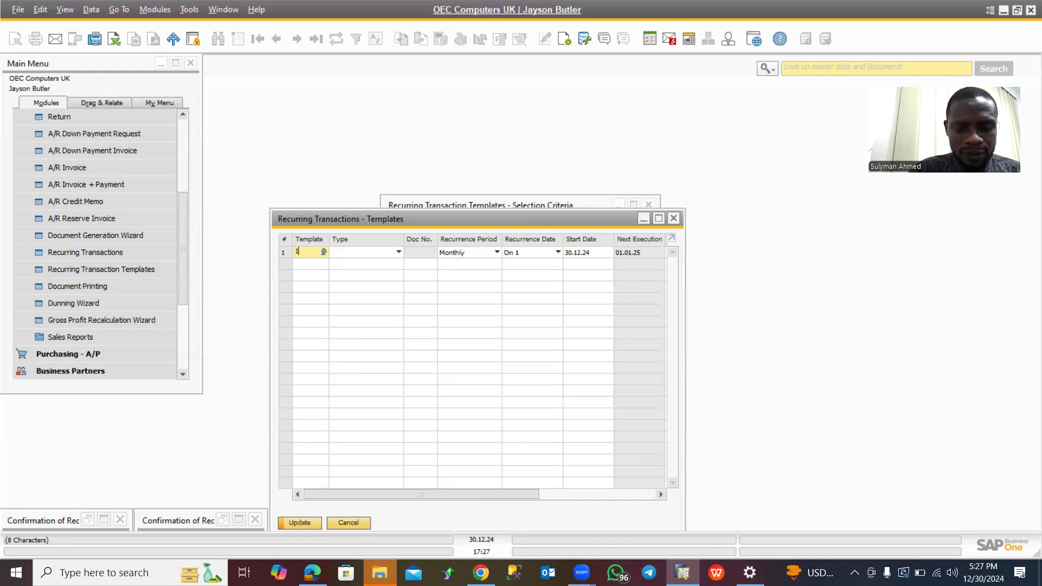
type("NV")
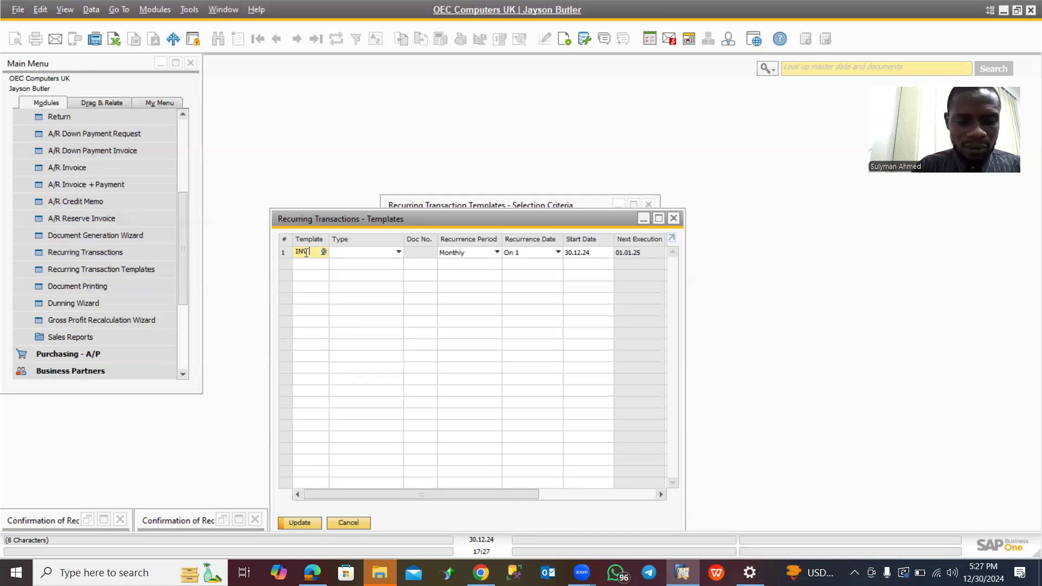
key("BackSpace")
key("BackSpace")
key("BackSpace")
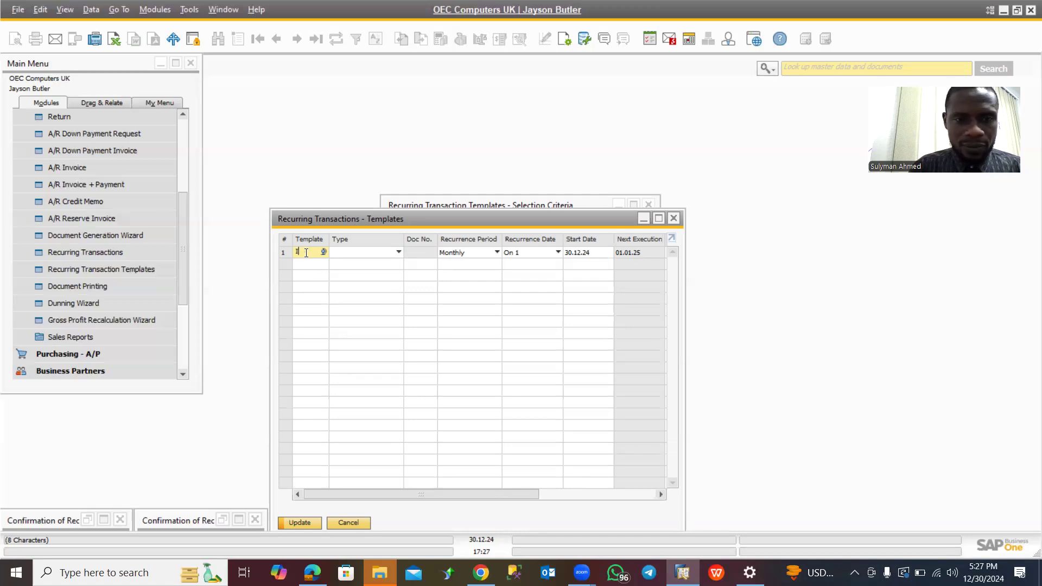
type("in")
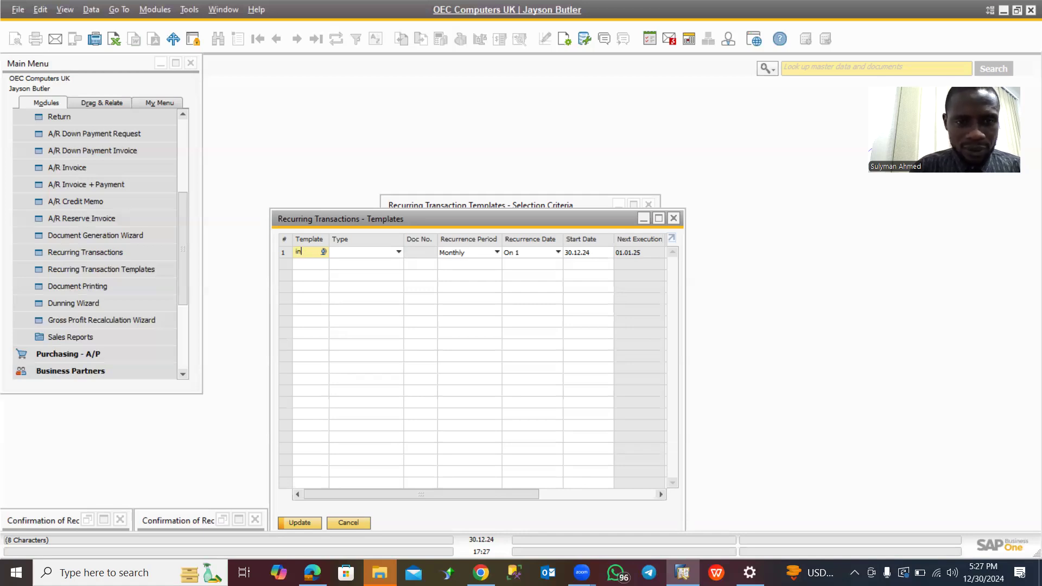
type("I")
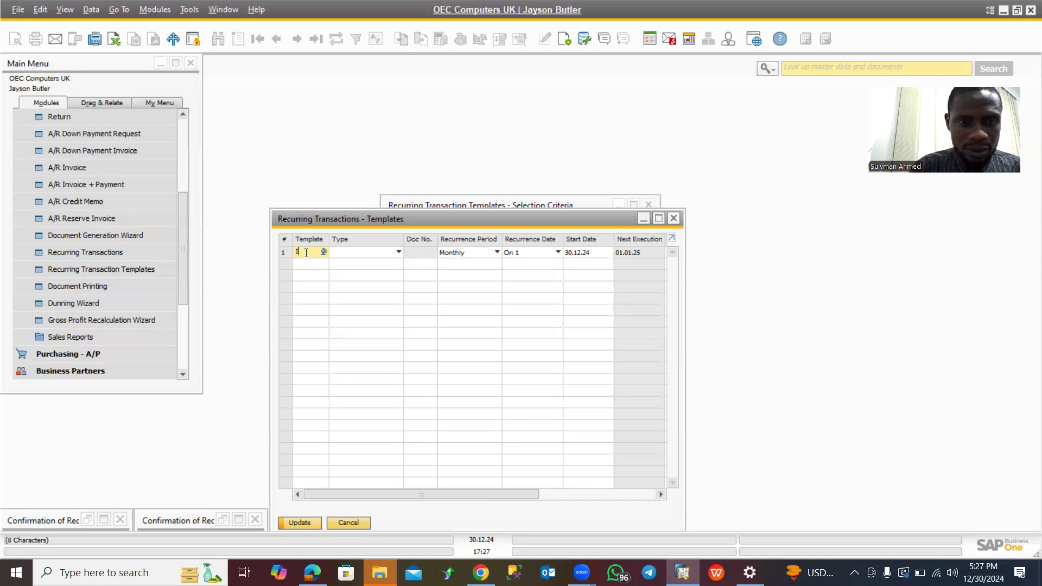
type("nv")
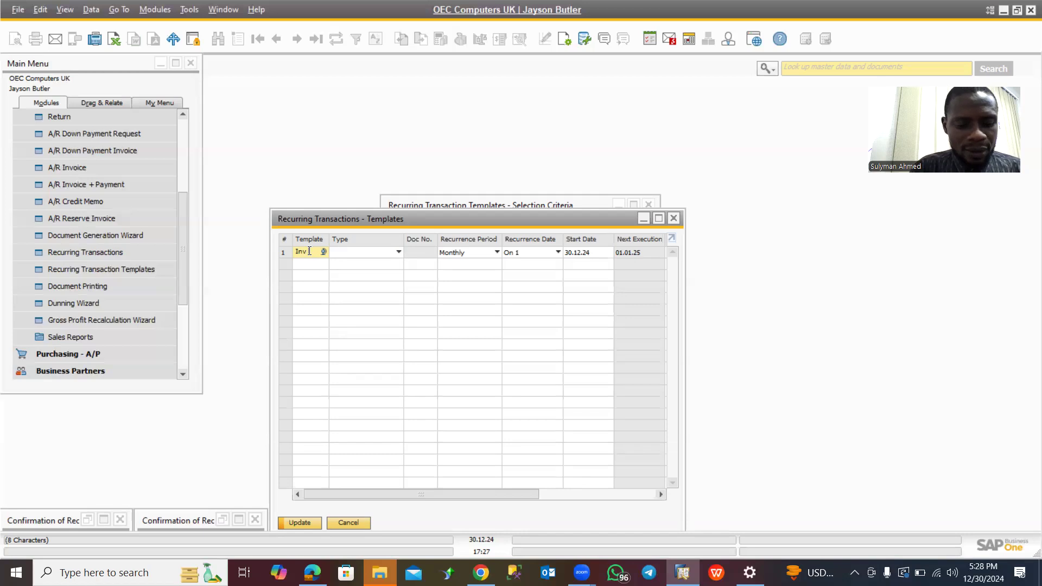
type("Mon")
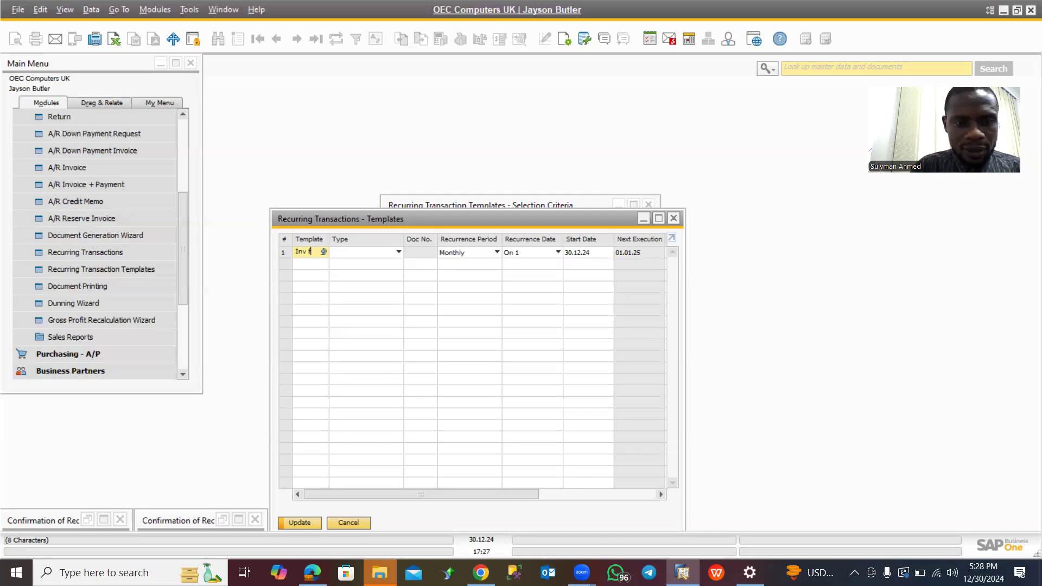
key("BackSpace")
key("BackSpace")
key("BackSpace")
key("BackSpace")
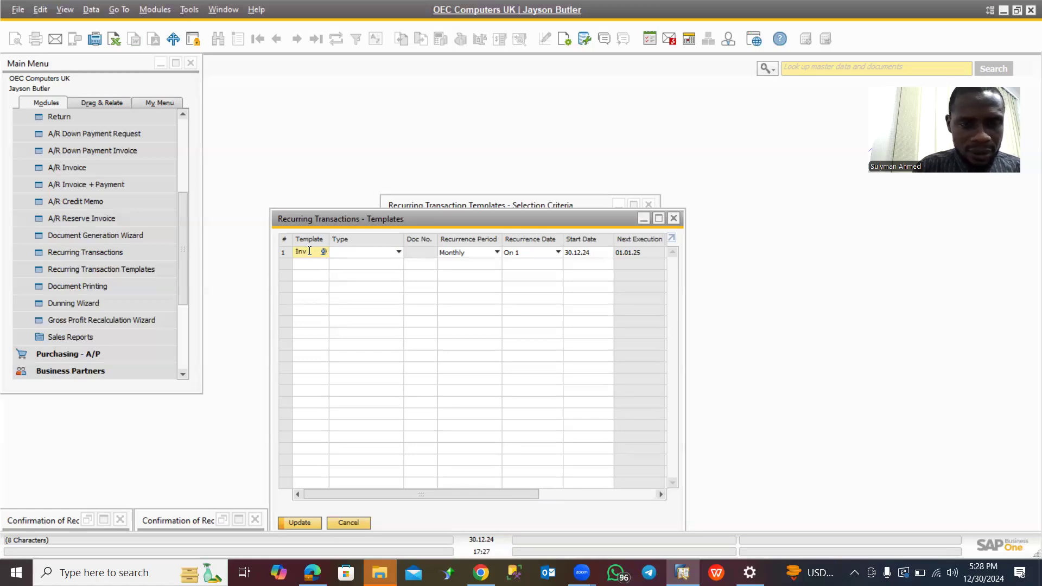
- Complete the template name in the first row so that it reads Inv_STR
type("Sta")
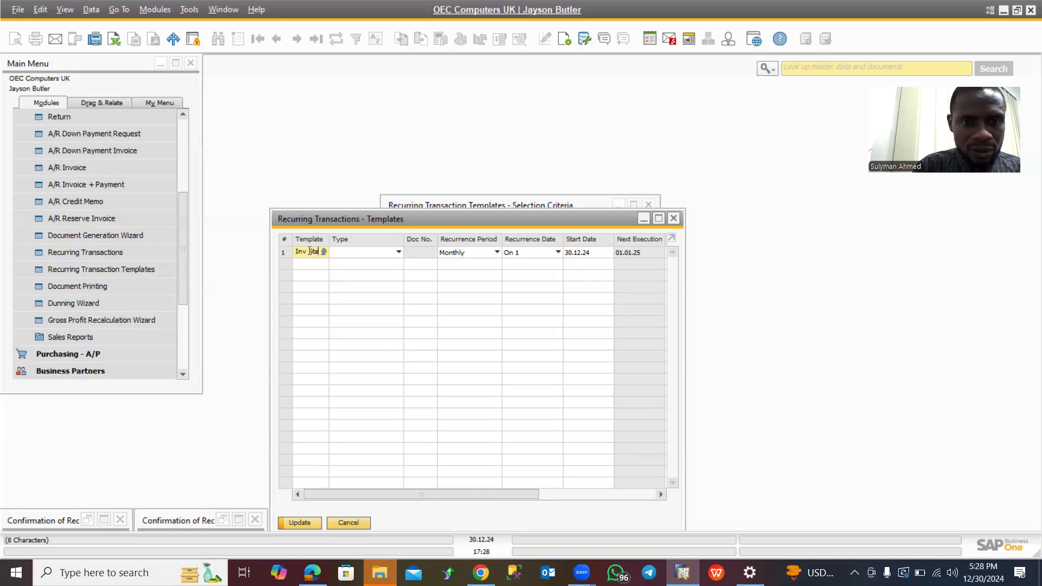
type("te")
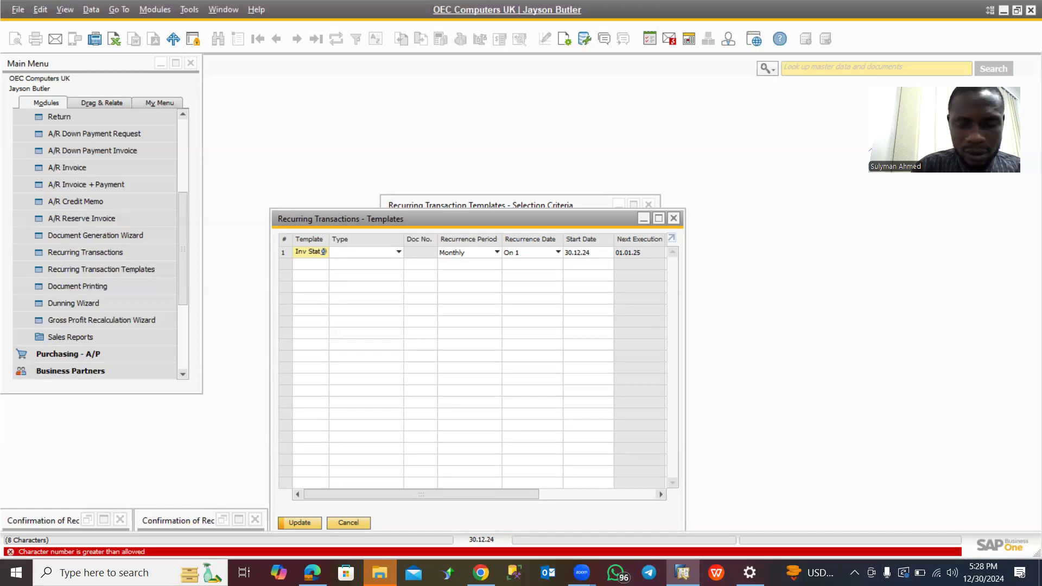
key("BackSpace")
key("BackSpace")
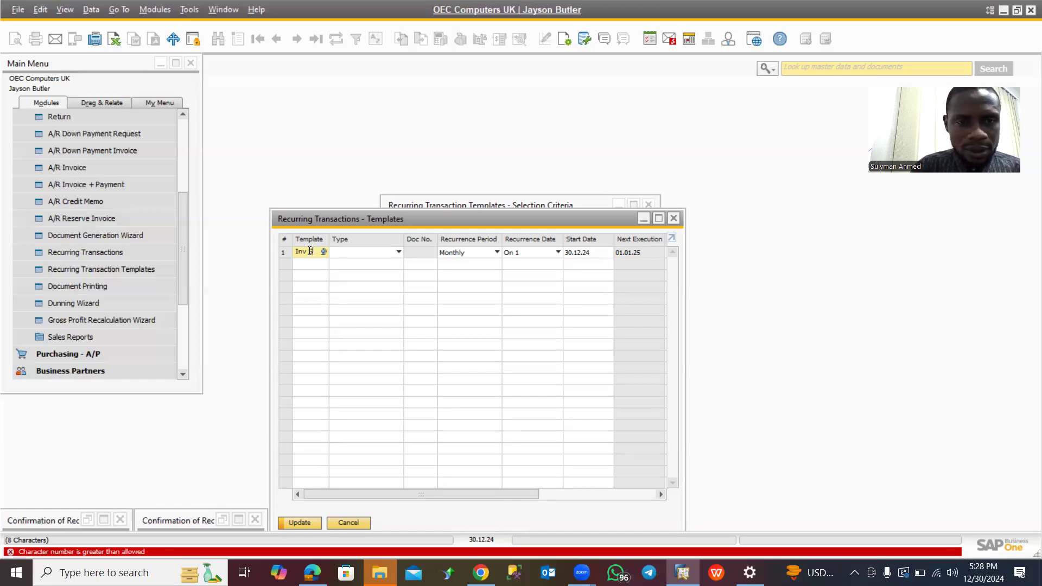
type("T")
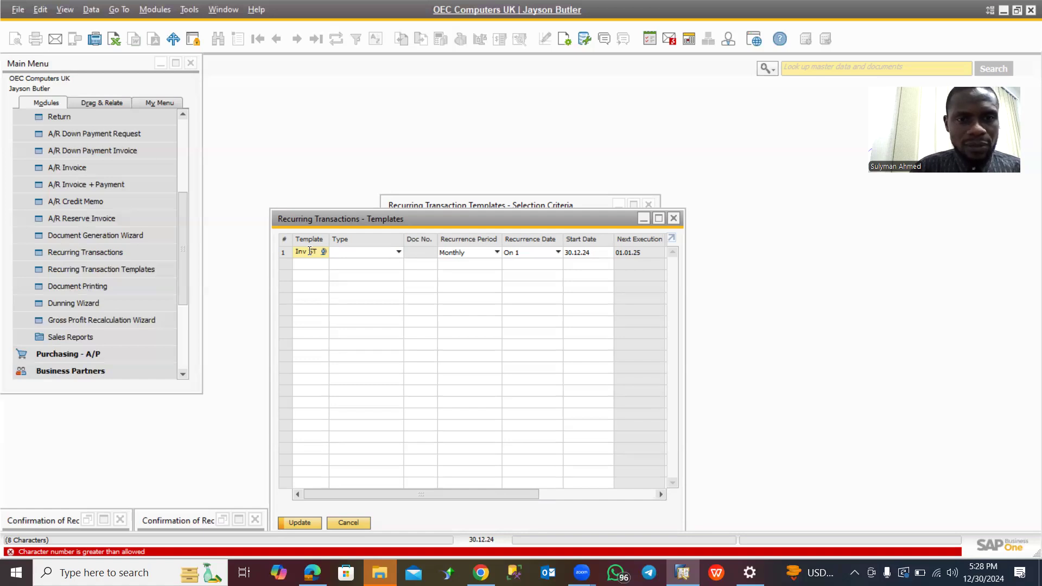
type("R")
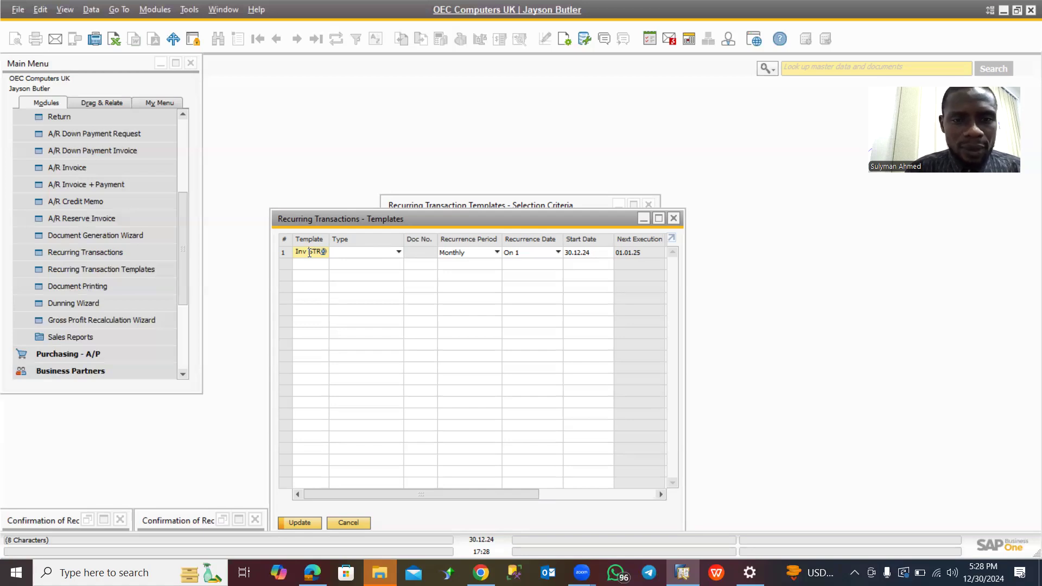
key("BackSpace")
type("_")
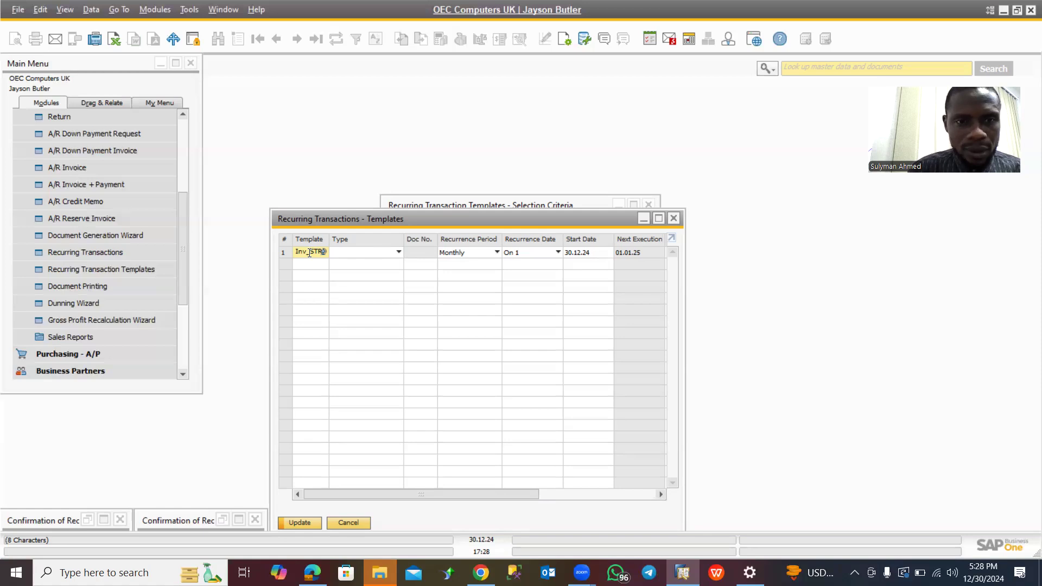
- Set the document type of the Inv_STR template to A/R Invoice
left_click(365, 254)
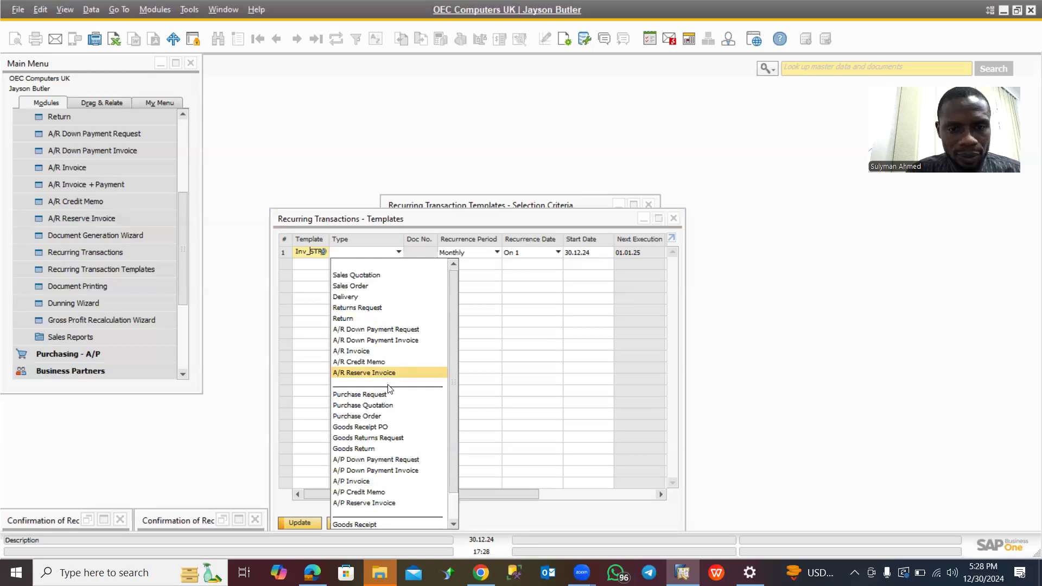
scroll(388, 387, "down", 1)
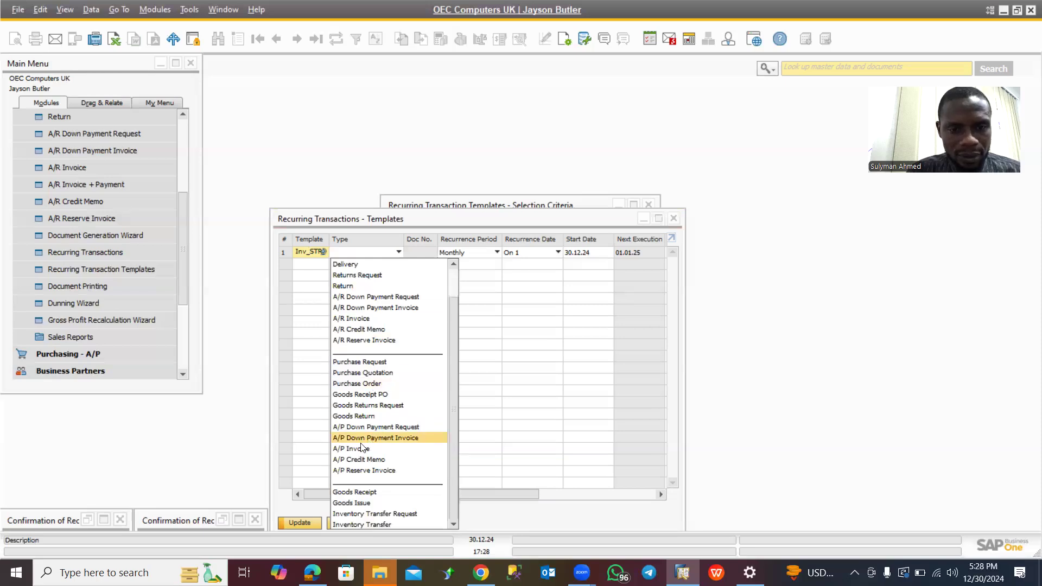
scroll(356, 450, "up", 1)
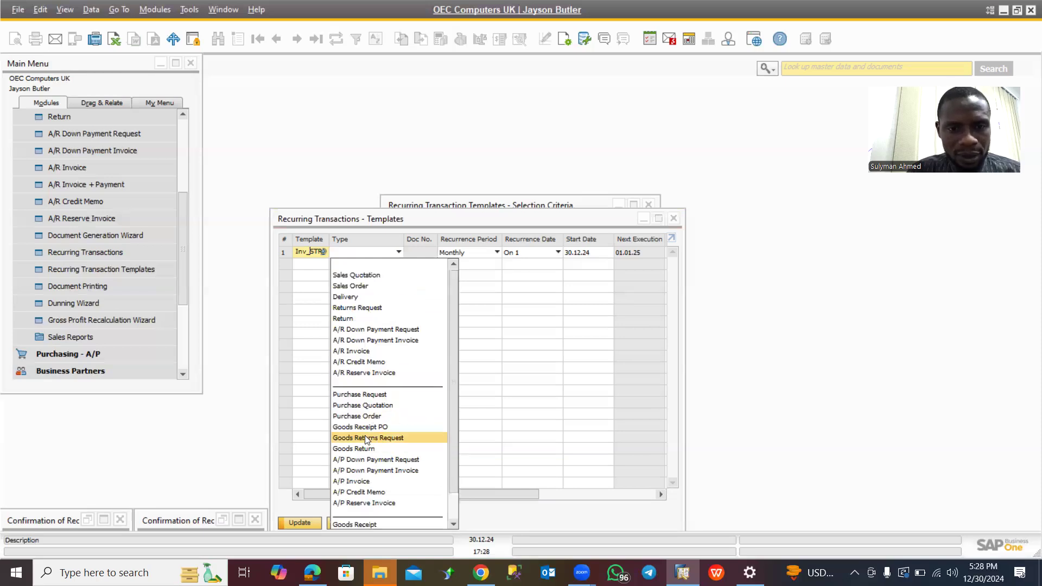
left_click(344, 351)
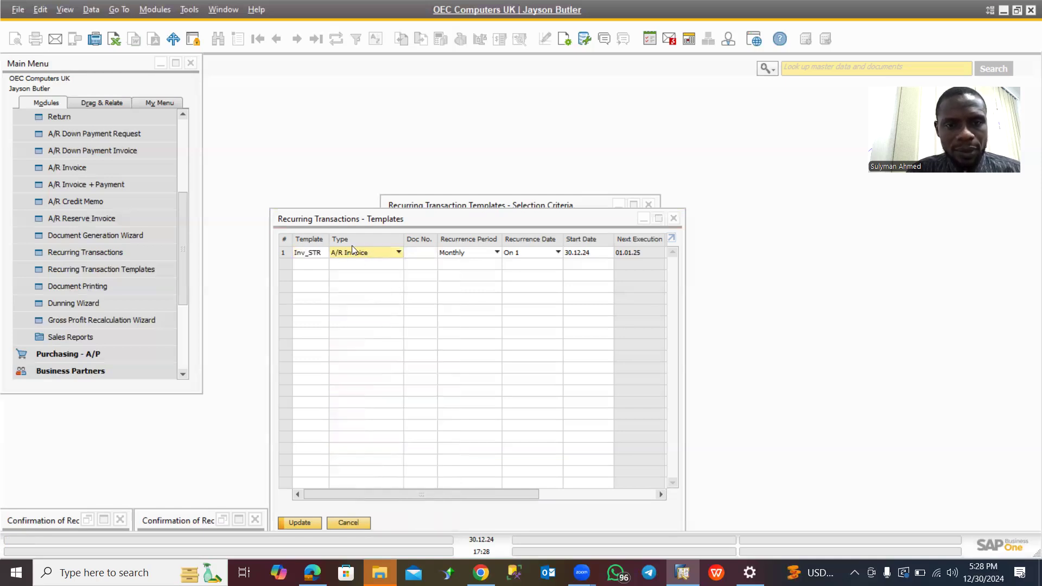
- Bring up the draft documents for the template's document number and start a new A/R invoice draft
left_click(429, 251)
key("Tab")
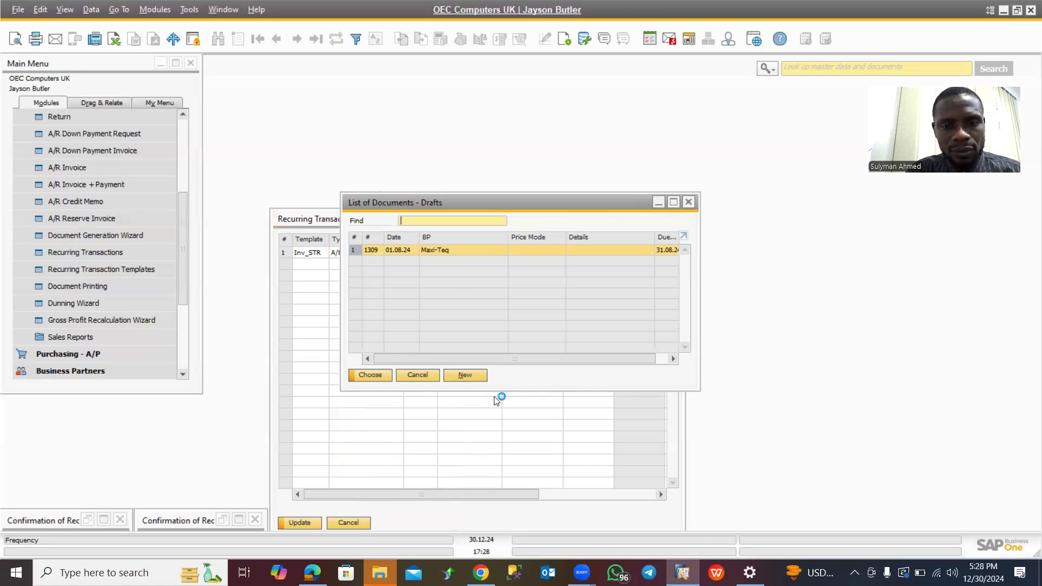
left_click(473, 375)
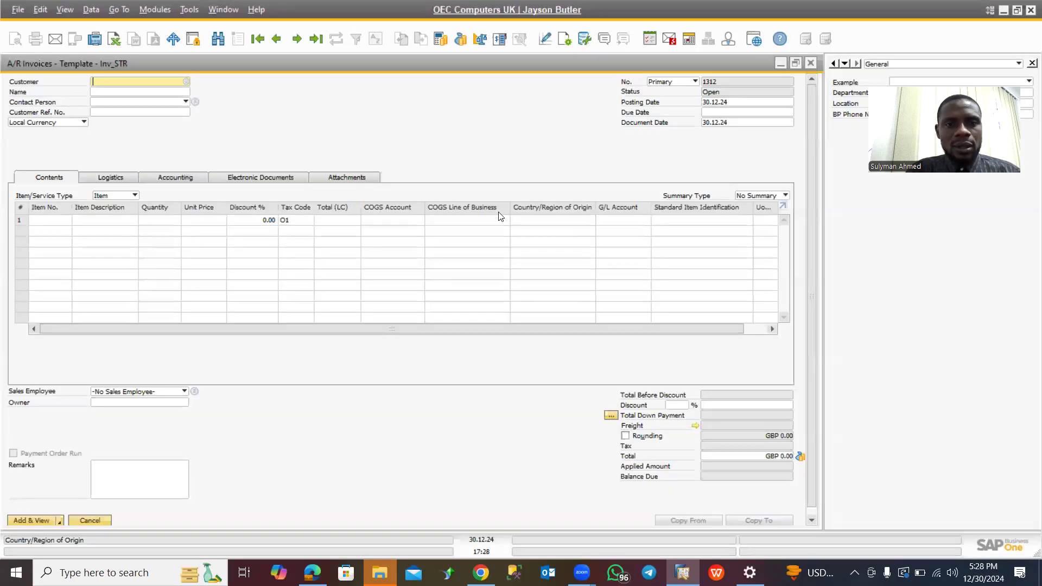
- Choose Web Customer as the invoice template's customer and continue despite the exceeded credit limit
key("Tab")
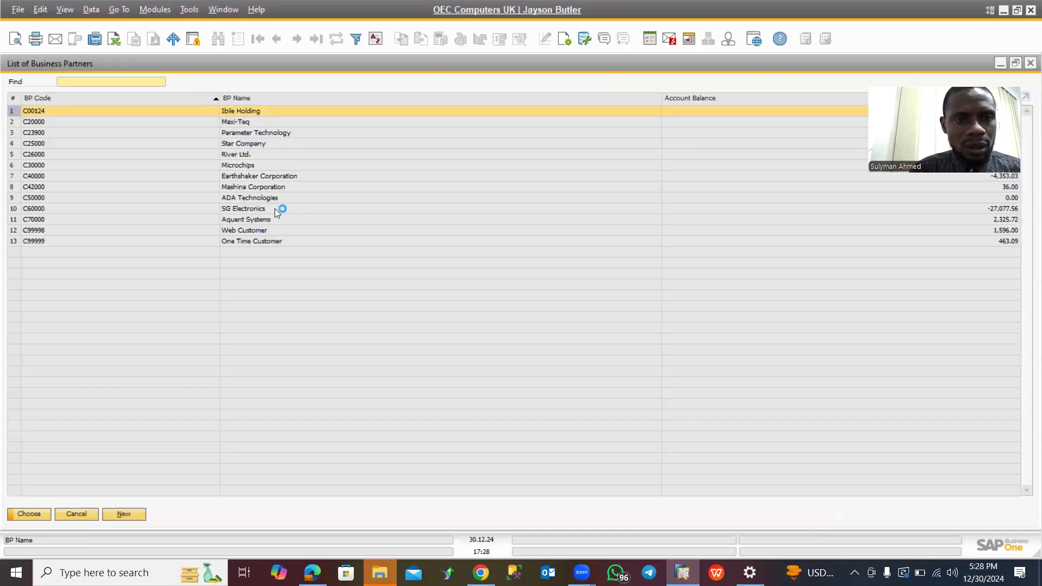
left_click(242, 231)
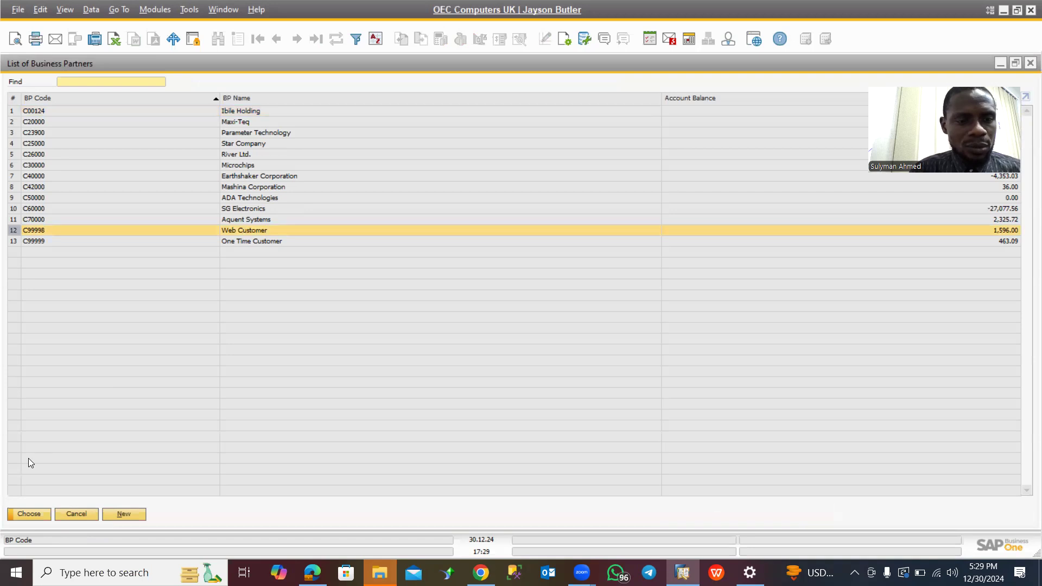
left_click(29, 516)
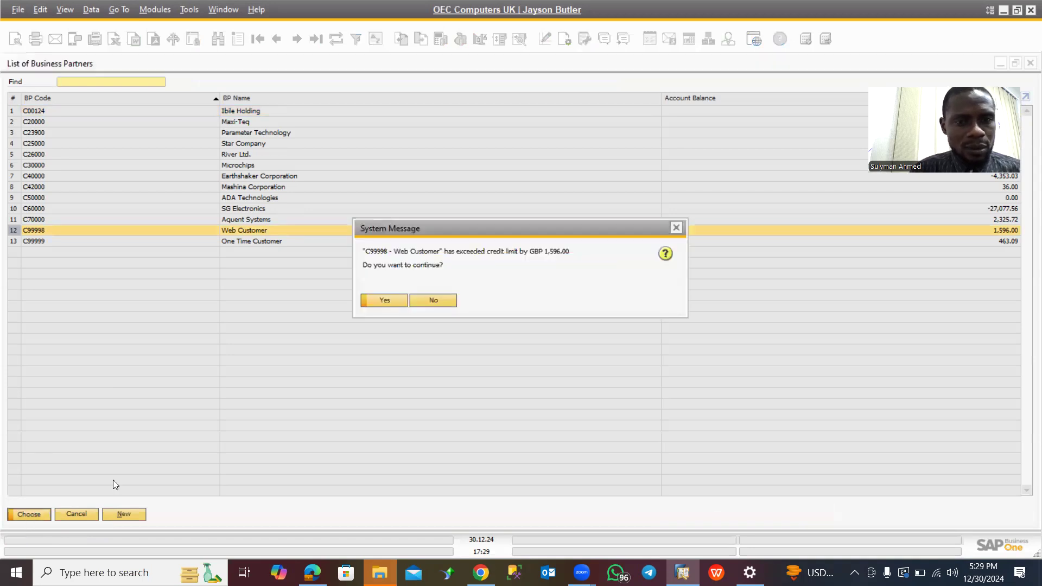
left_click(384, 300)
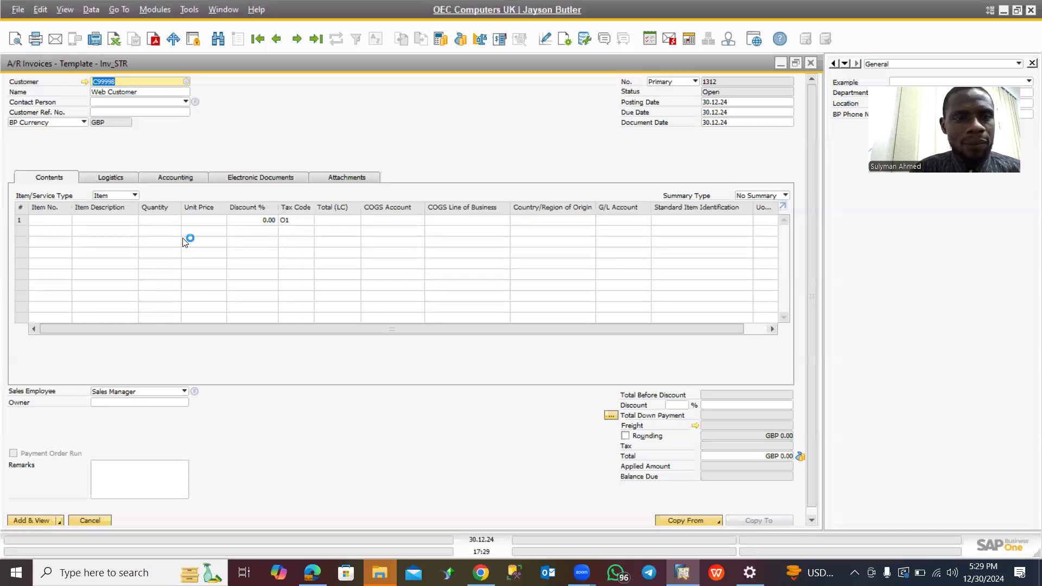
- Add item B10000, Printer Label, to the first row of the invoice contents
left_click(54, 220)
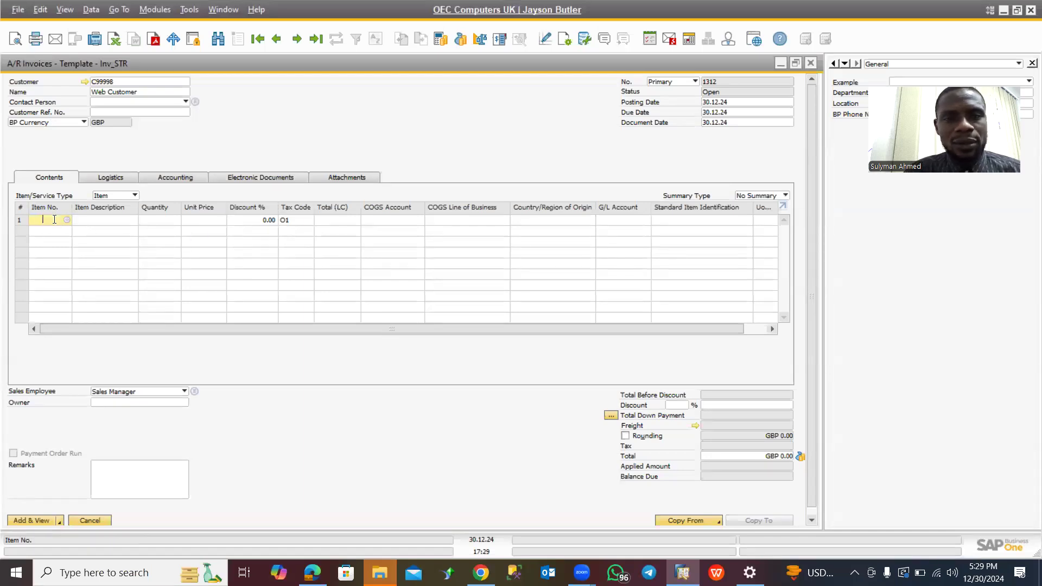
key("Tab")
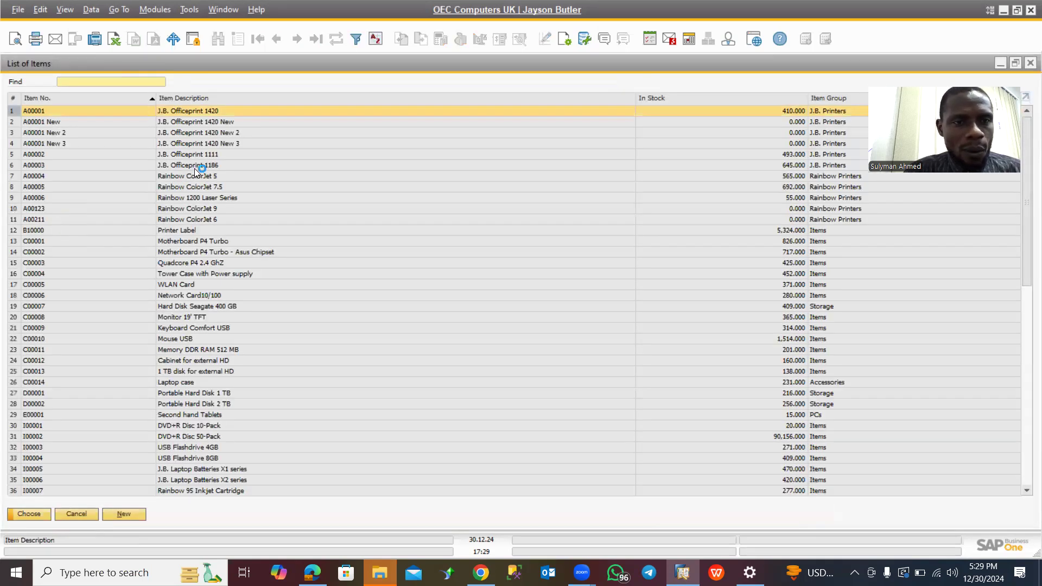
scroll(194, 168, "down", 3)
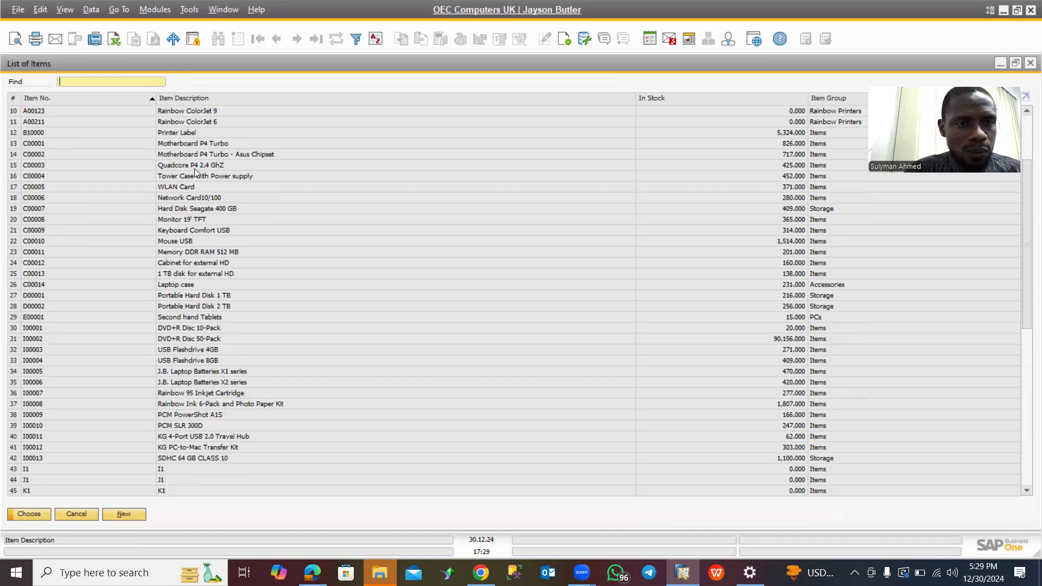
left_click(178, 134)
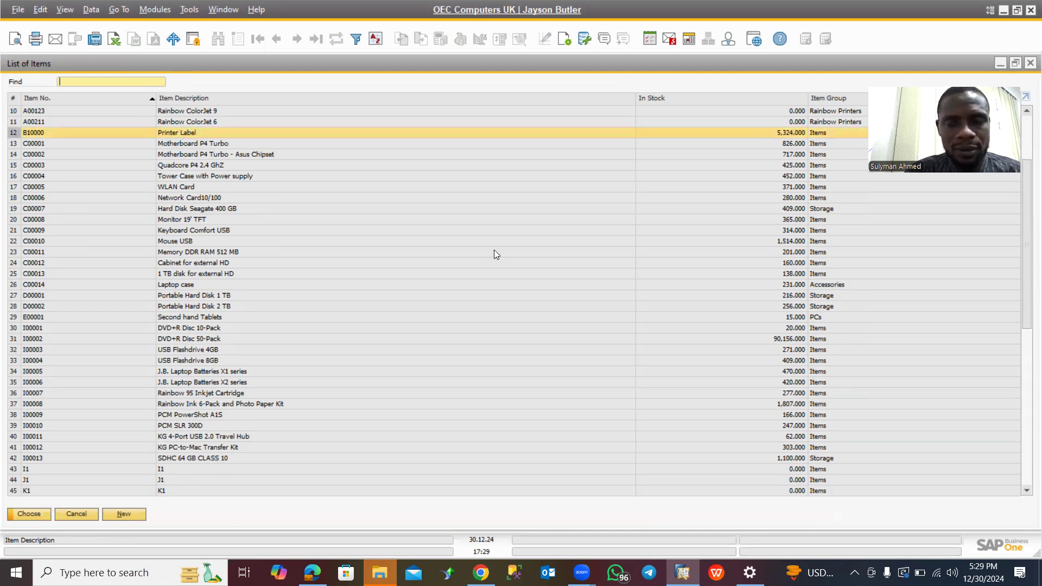
left_click(29, 514)
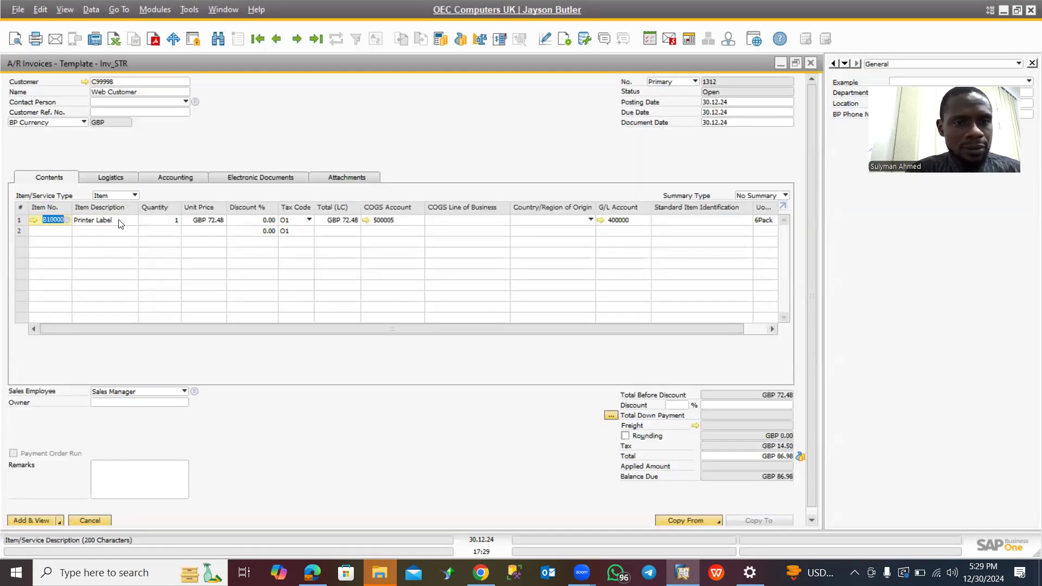
- Set the quantity of the Printer Label row to 10
left_click(161, 222)
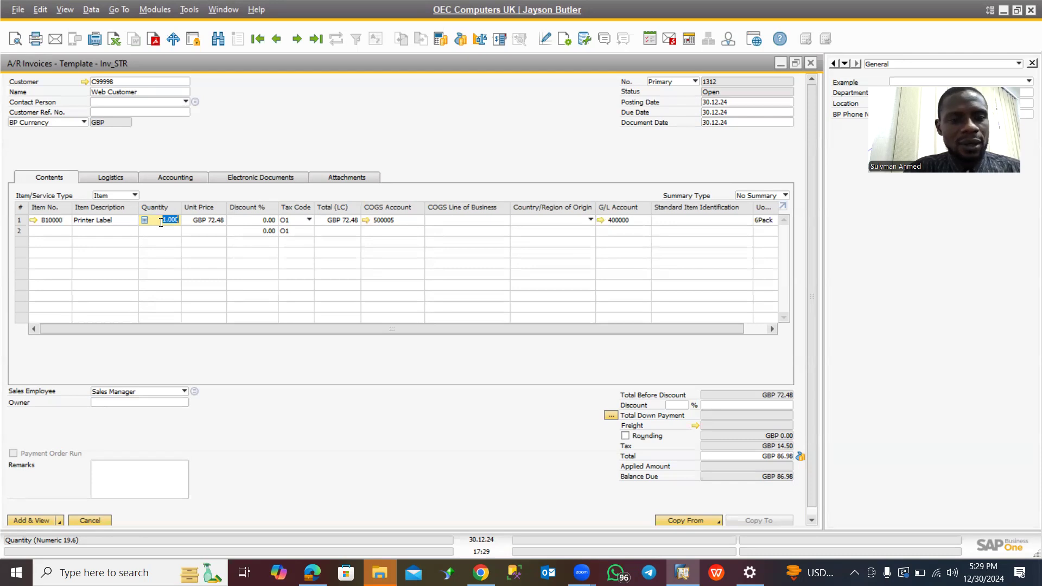
type("10")
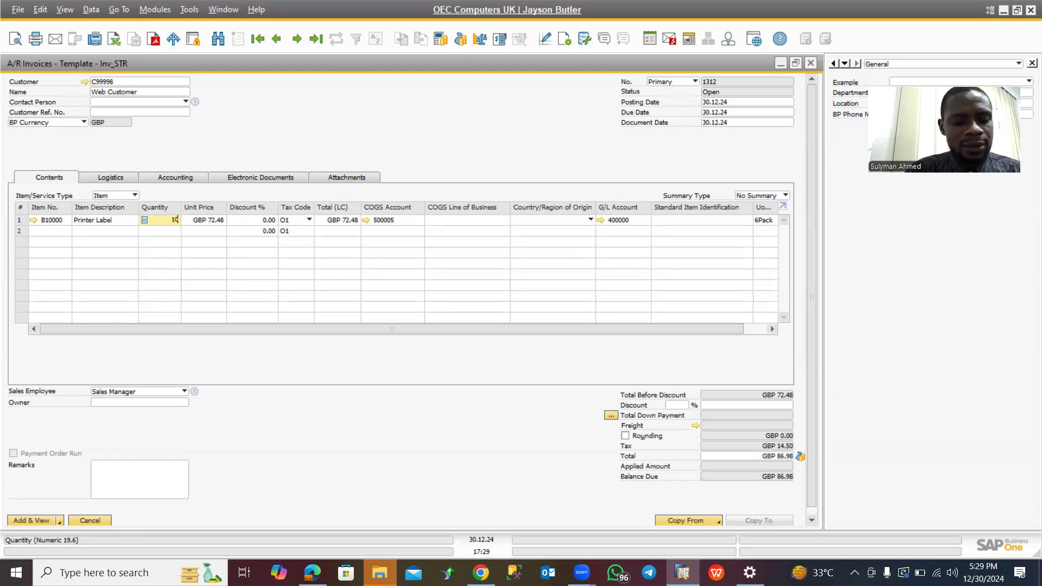
key("Tab")
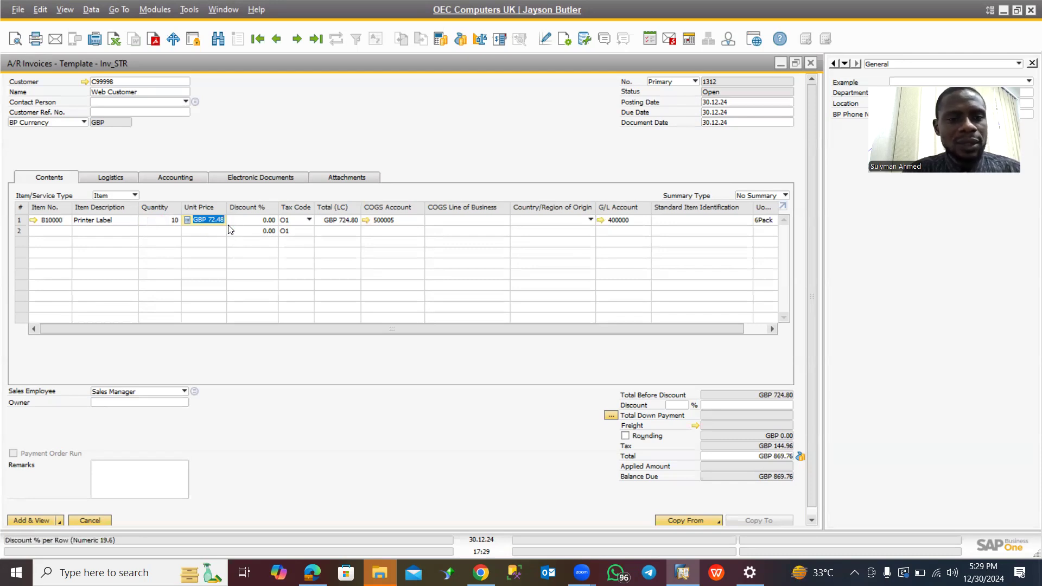
- Set the tax code of the Printer Label row to X0, Exempt Output, leaving its price and discount unchanged
left_click(245, 225)
key("Tab")
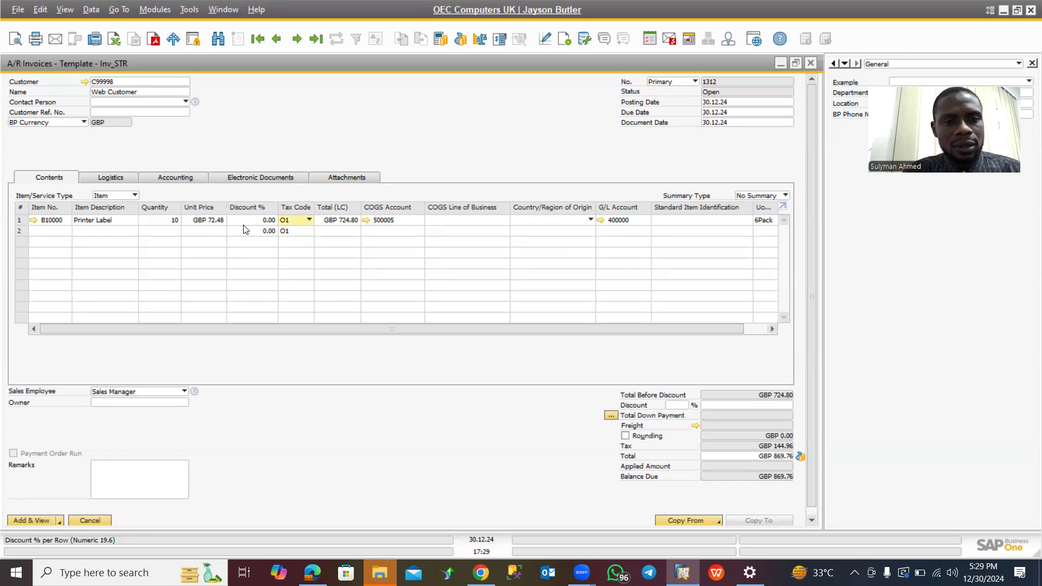
left_click(310, 220)
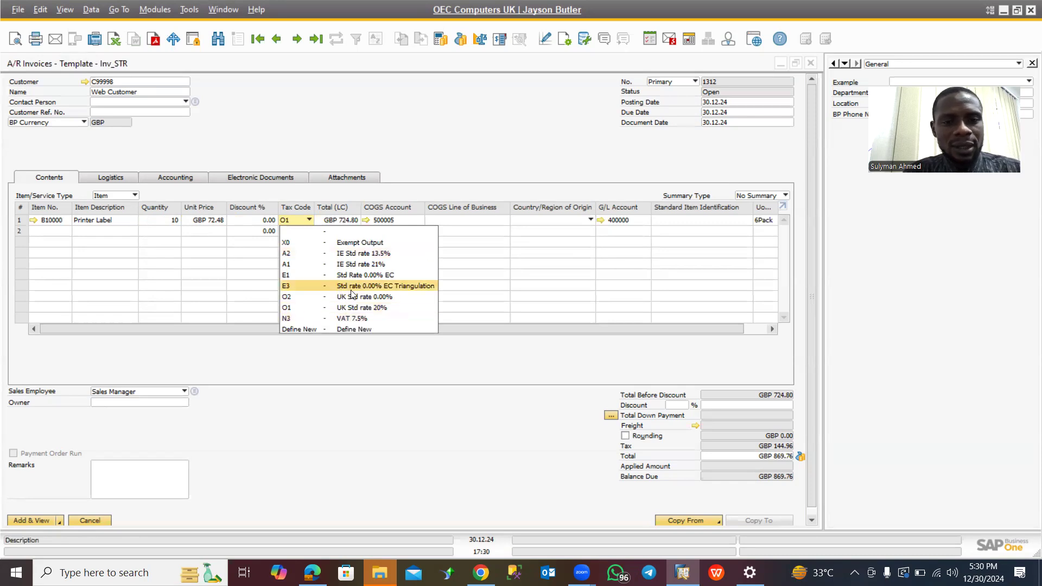
left_click(316, 245)
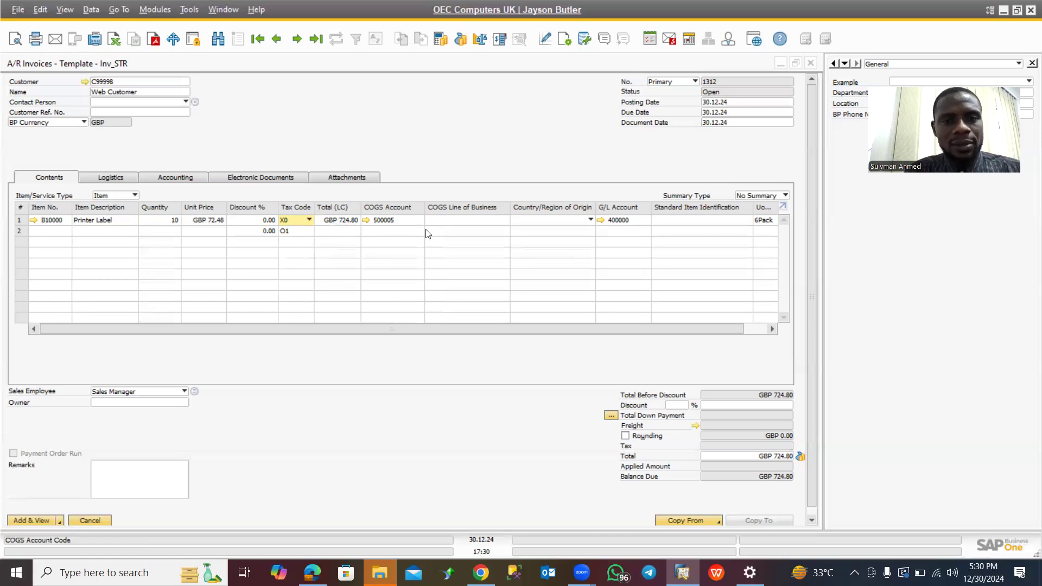
key("Tab")
key("Tab")
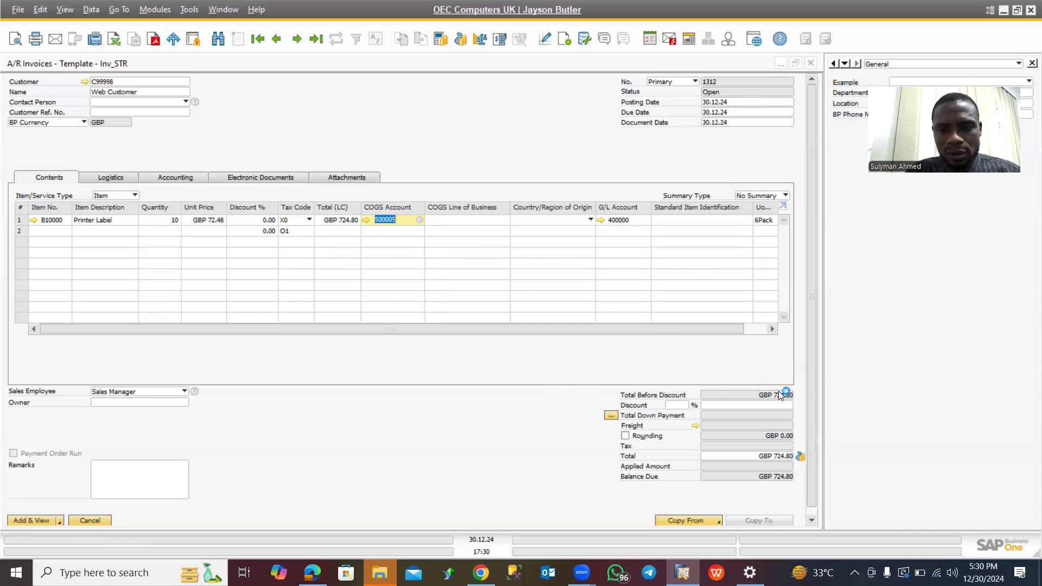
- Add the completed A/R invoice draft to the Inv_STR recurring template
scroll(815, 442, "down", 1)
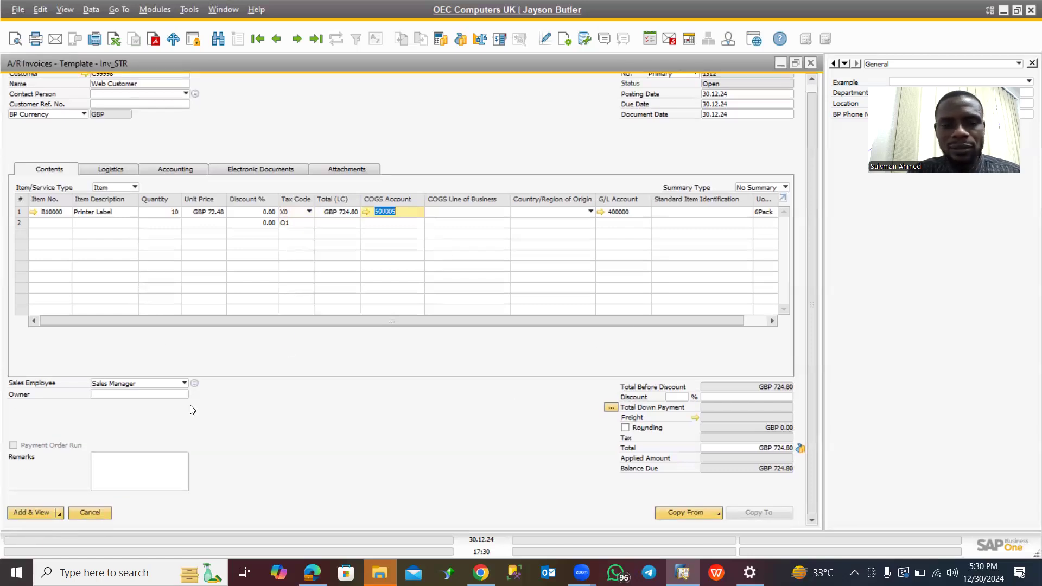
left_click(60, 513)
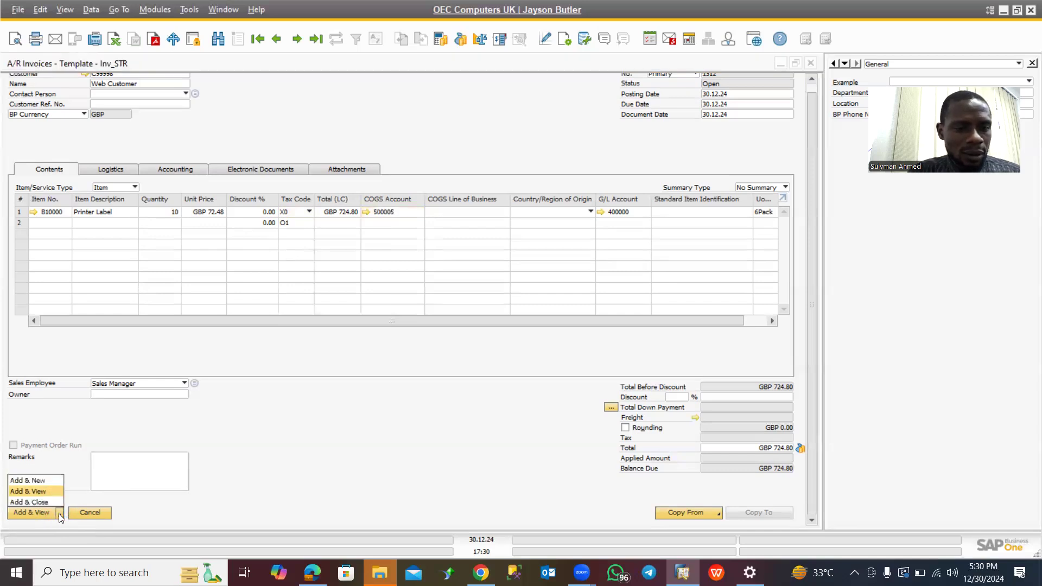
left_click(21, 478)
left_click(24, 512)
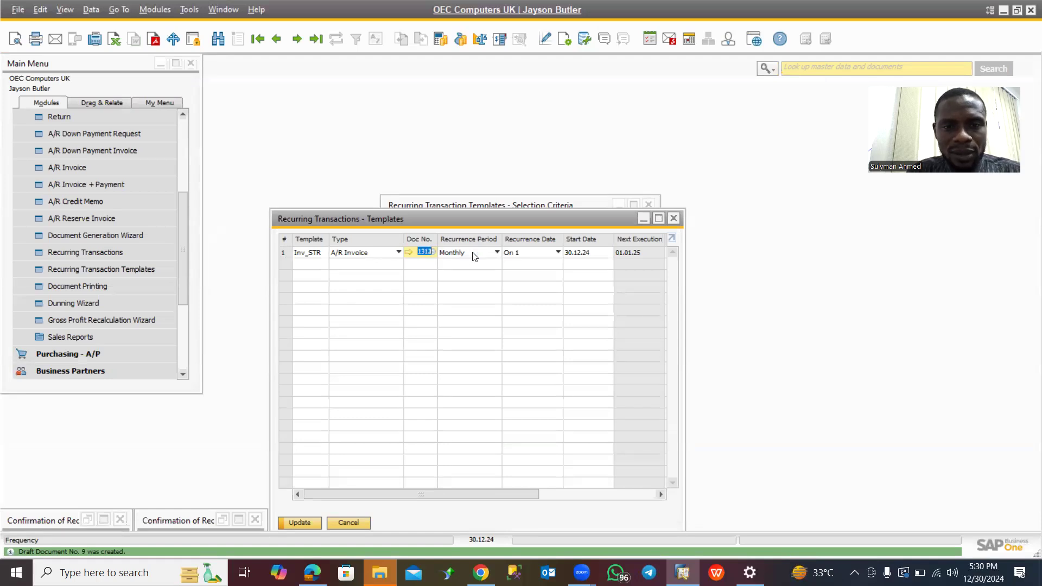
- Review the recurrence period options and try recurrence dates On 2 and On 30 for the Inv_STR template
left_click(474, 255)
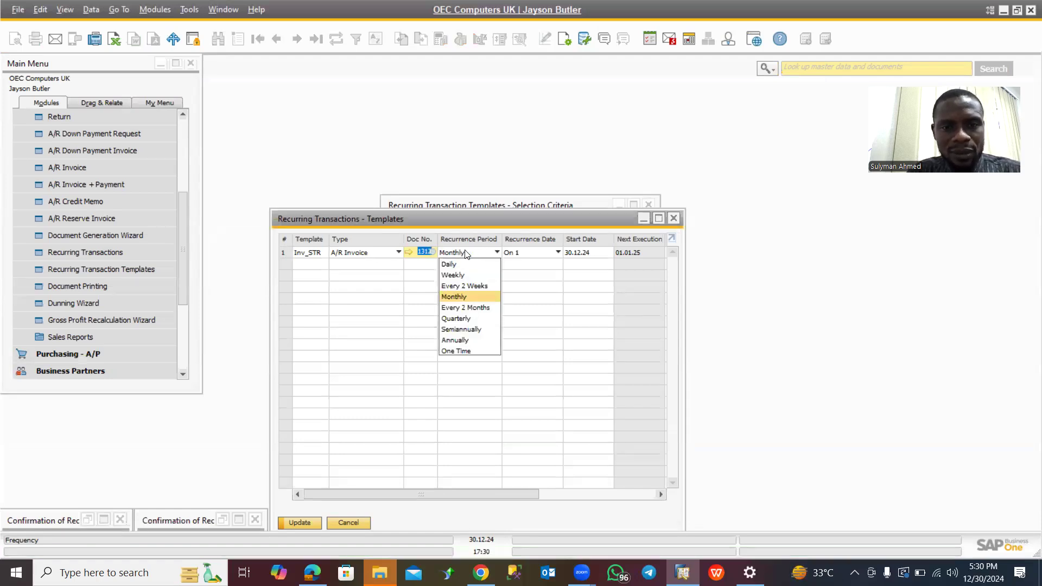
left_click(471, 253)
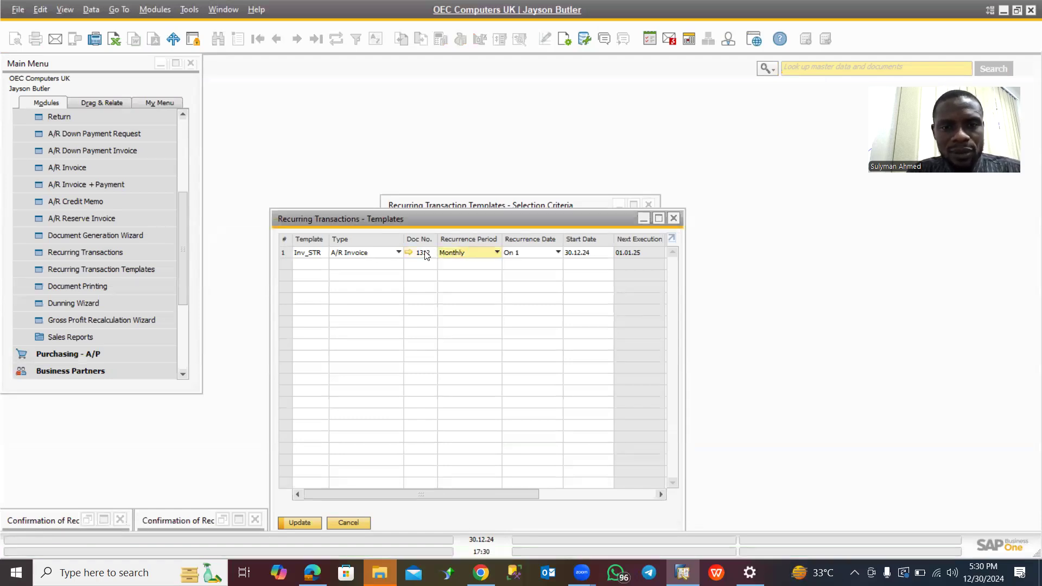
left_click(557, 253)
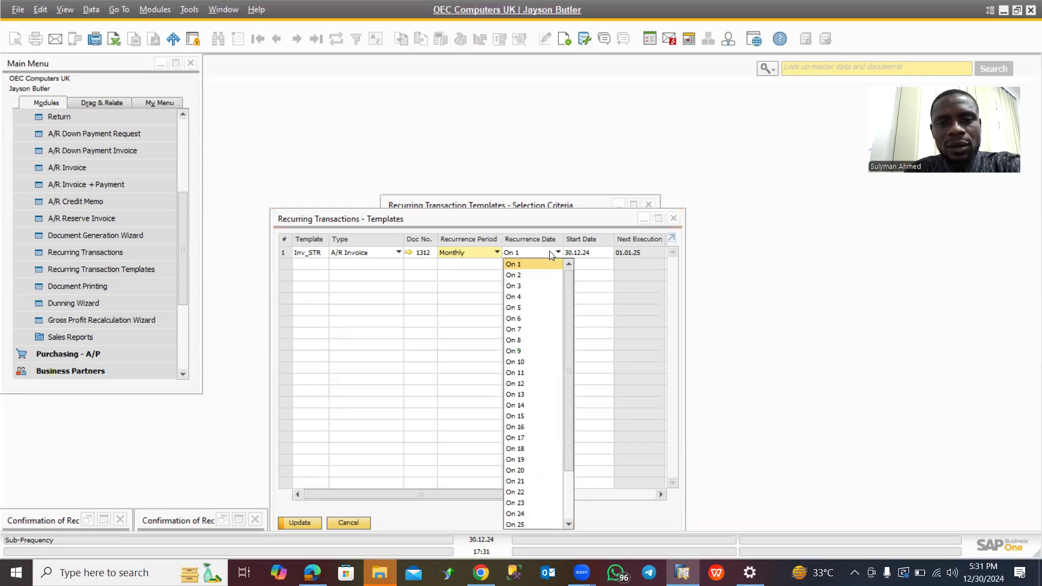
left_click(520, 276)
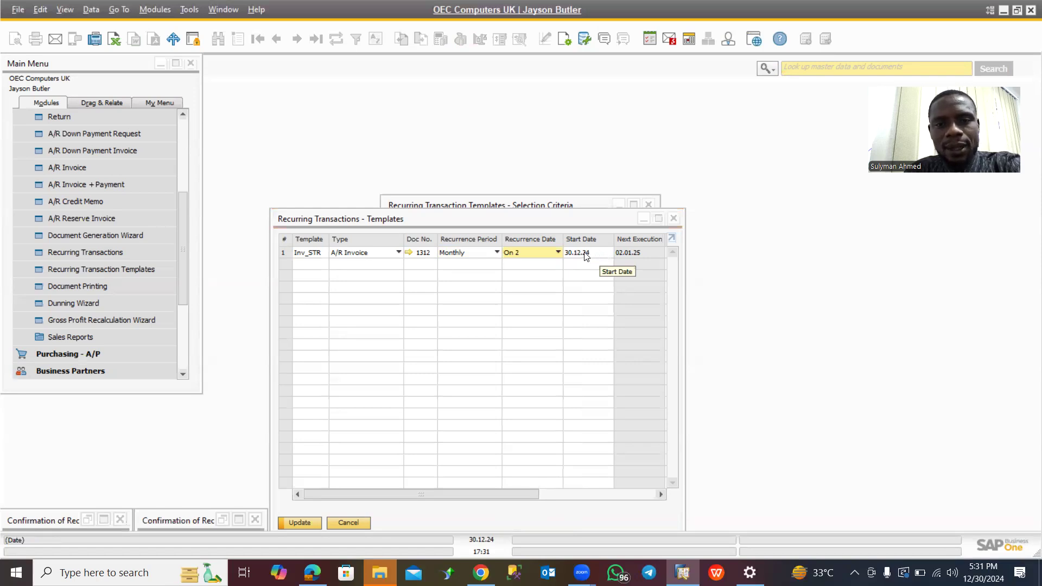
left_click(555, 254)
scroll(554, 457, "down", 2)
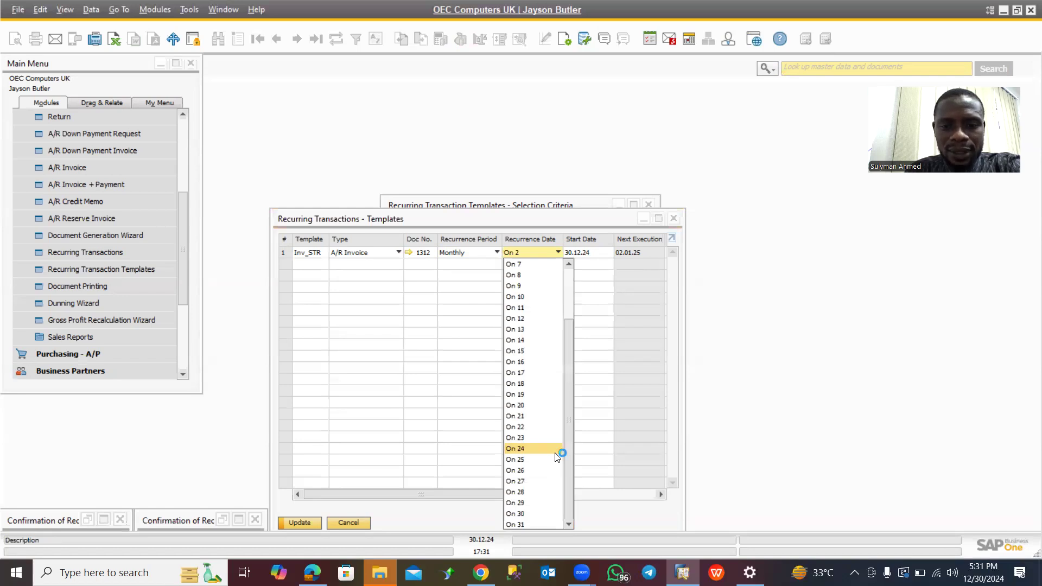
left_click(522, 513)
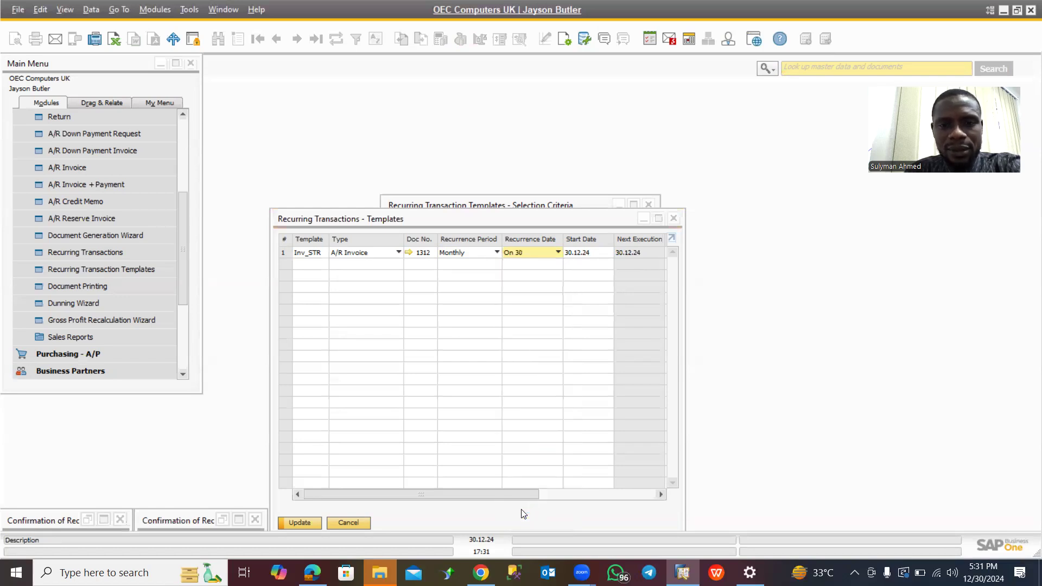
left_click(608, 257)
left_click(608, 257)
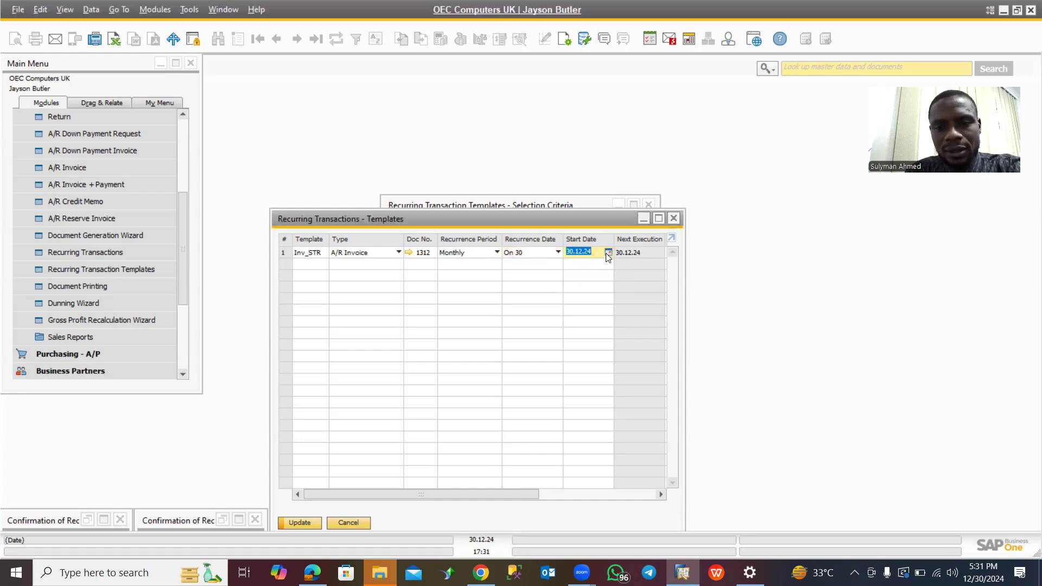
left_click_drag(513, 493, 551, 495)
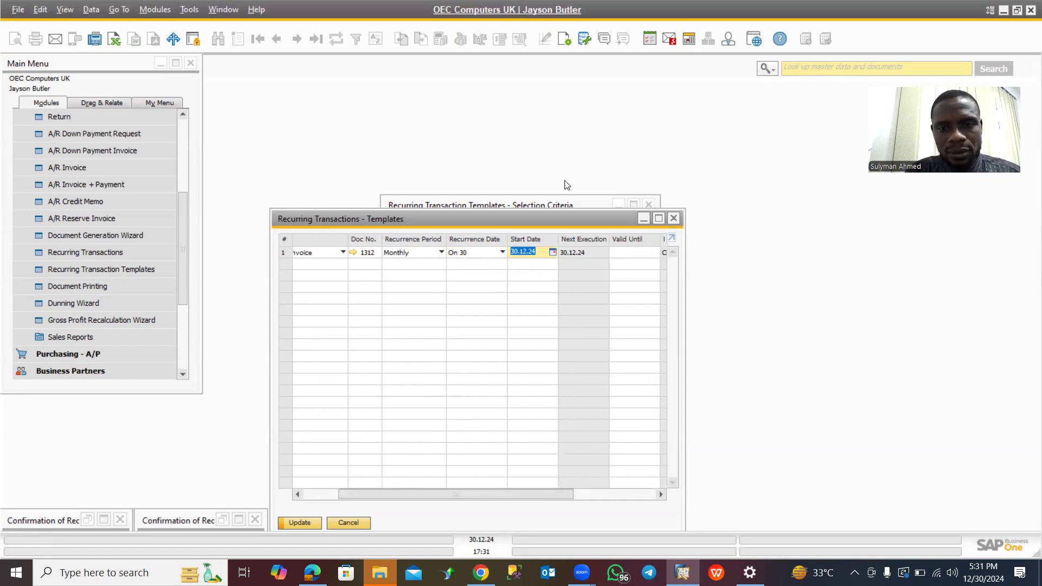
- Set the Inv_STR template's recurrence date to On 1 and save the template
left_click(501, 253)
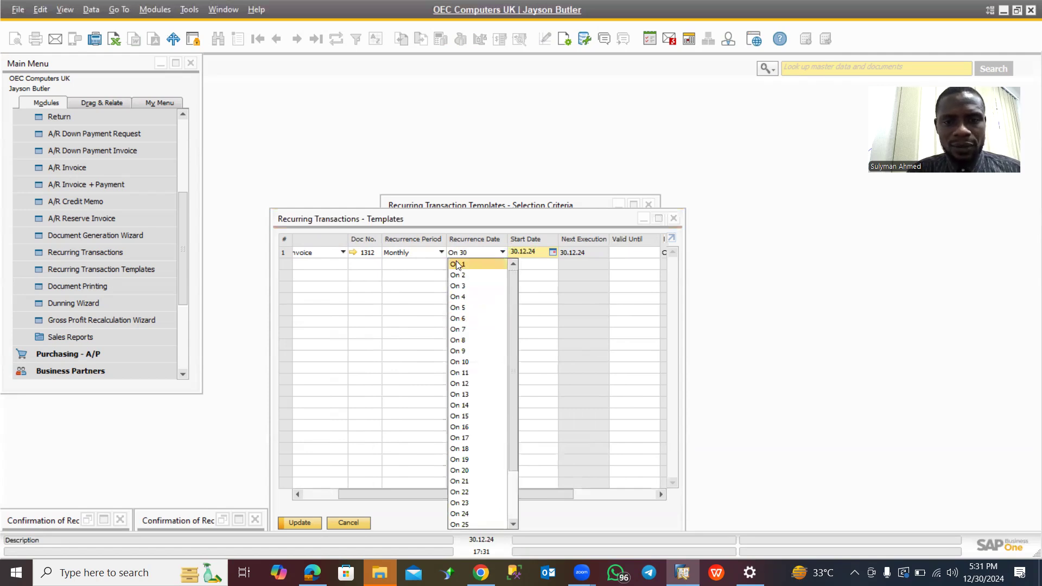
left_click(483, 263)
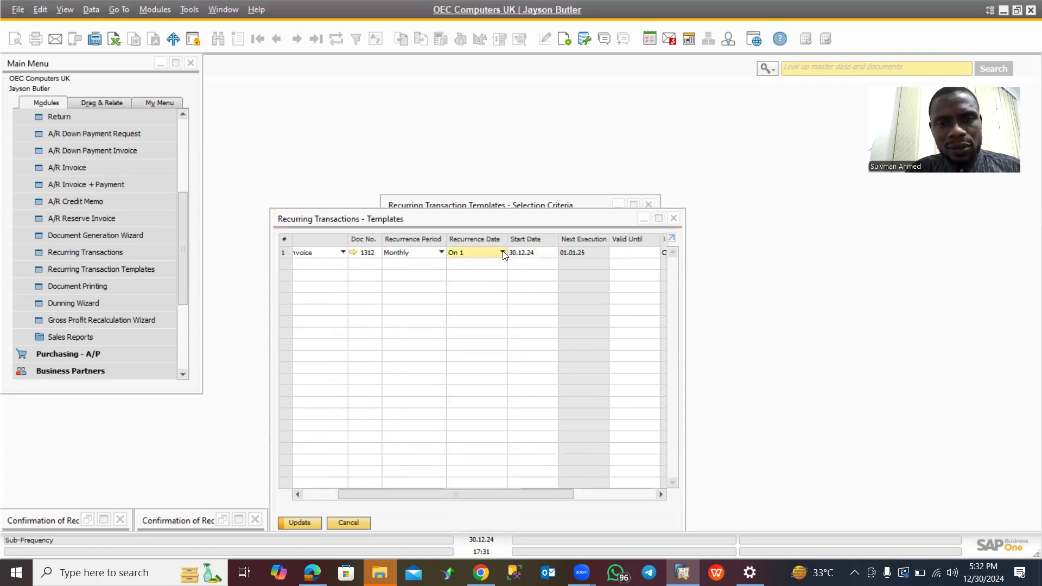
left_click(541, 254)
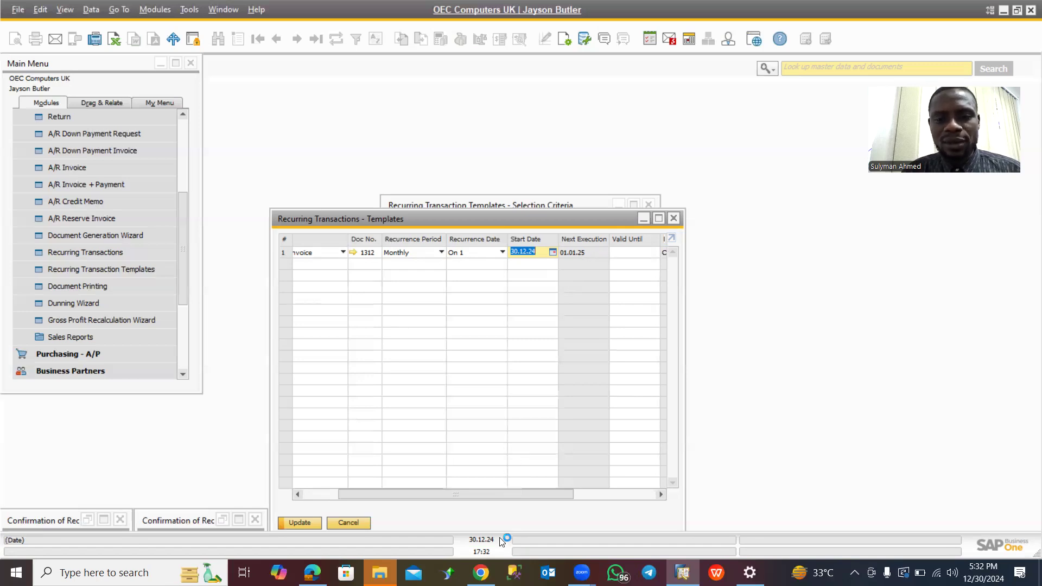
left_click_drag(500, 494, 438, 504)
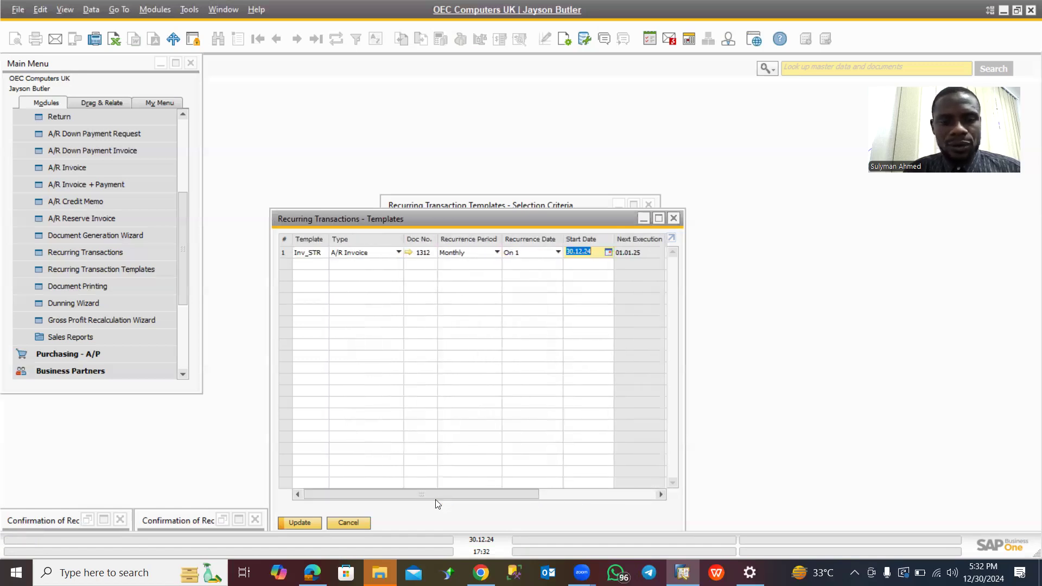
left_click(299, 522)
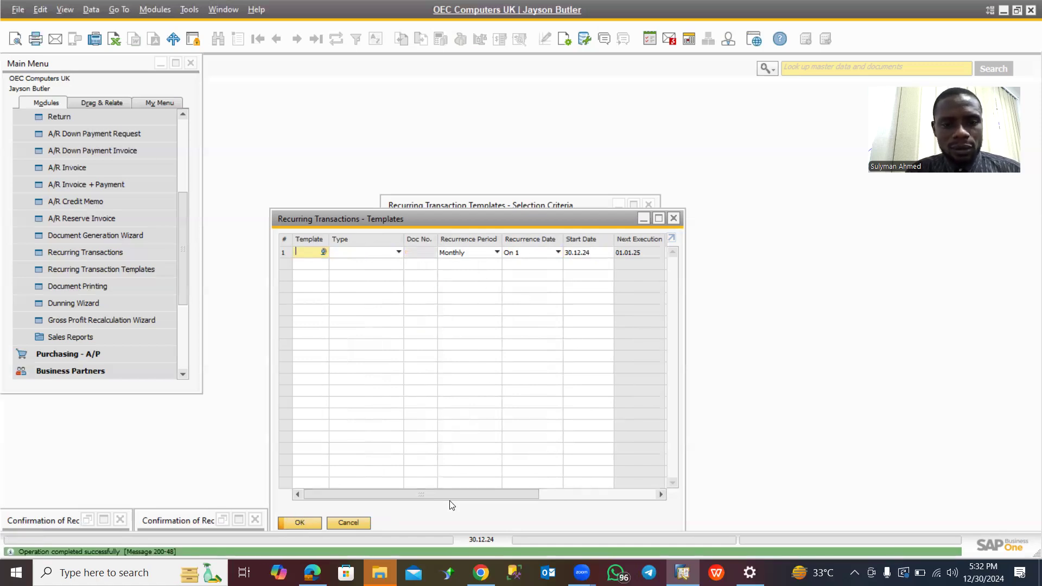
- Reopen the recurring templates list with the same selection criteria to check it, and close both windows
left_click_drag(492, 489, 426, 506)
left_click(350, 522)
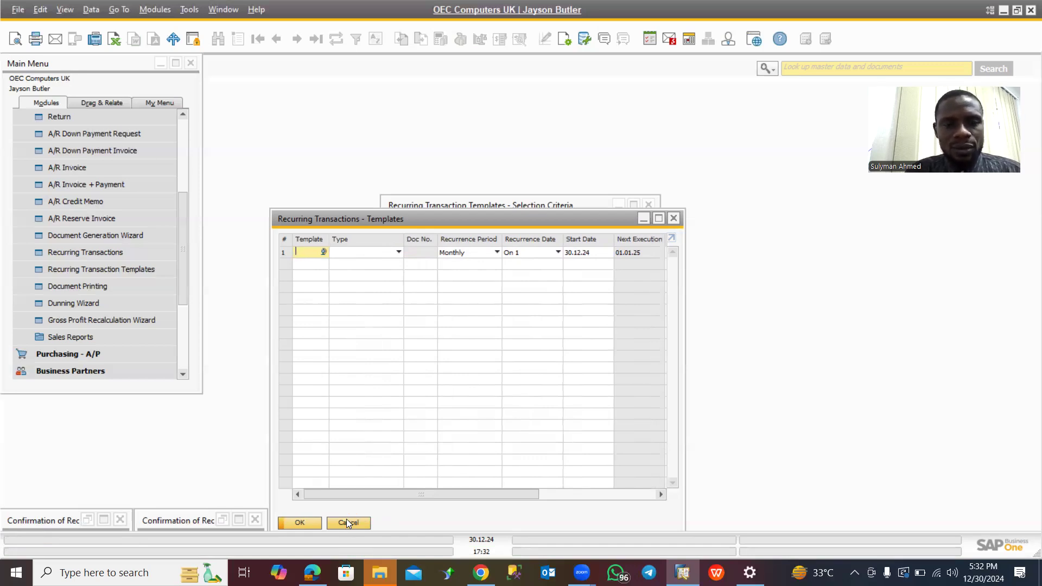
left_click(347, 522)
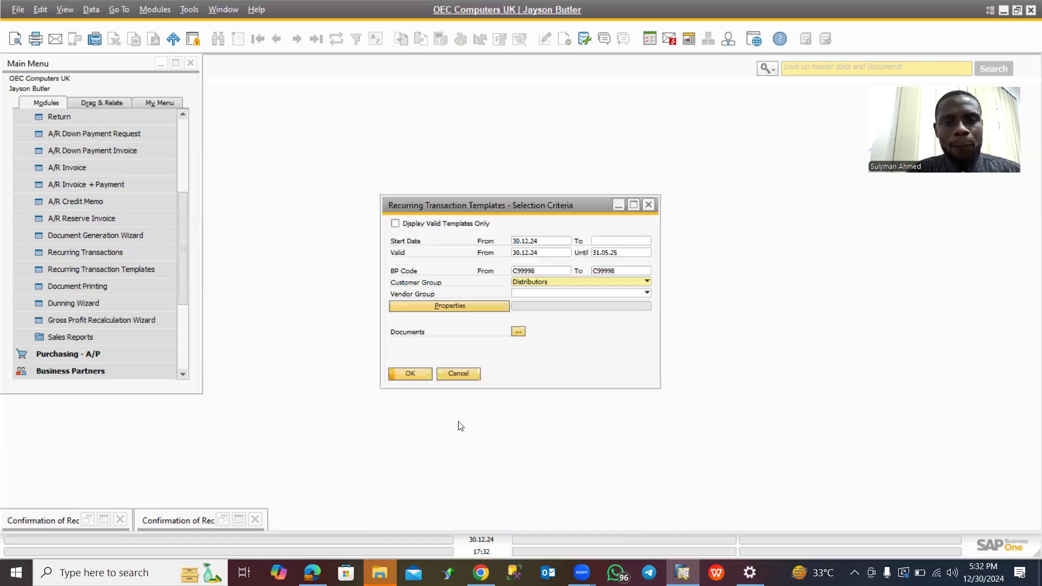
left_click(411, 375)
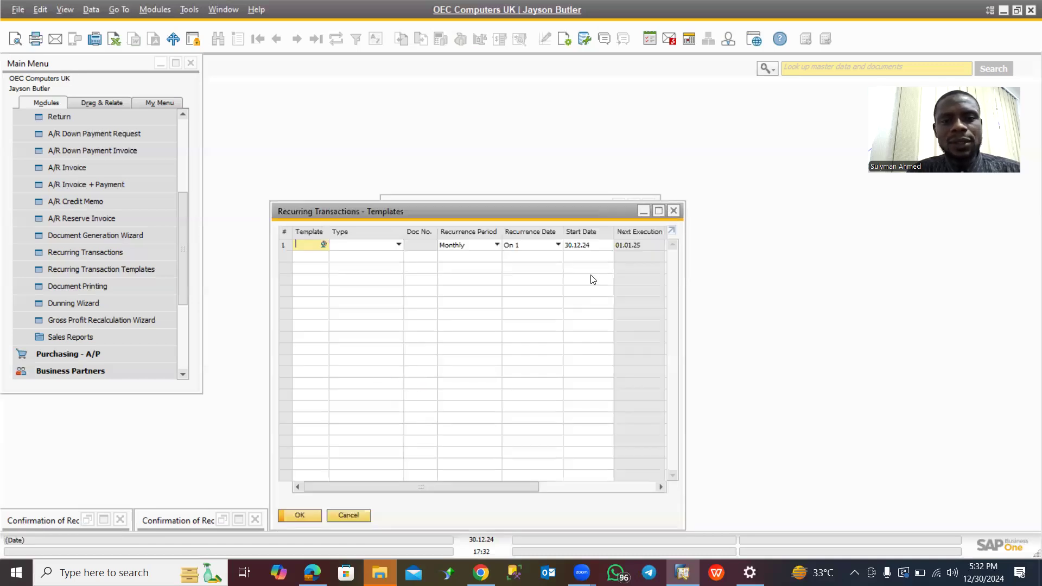
left_click(677, 211)
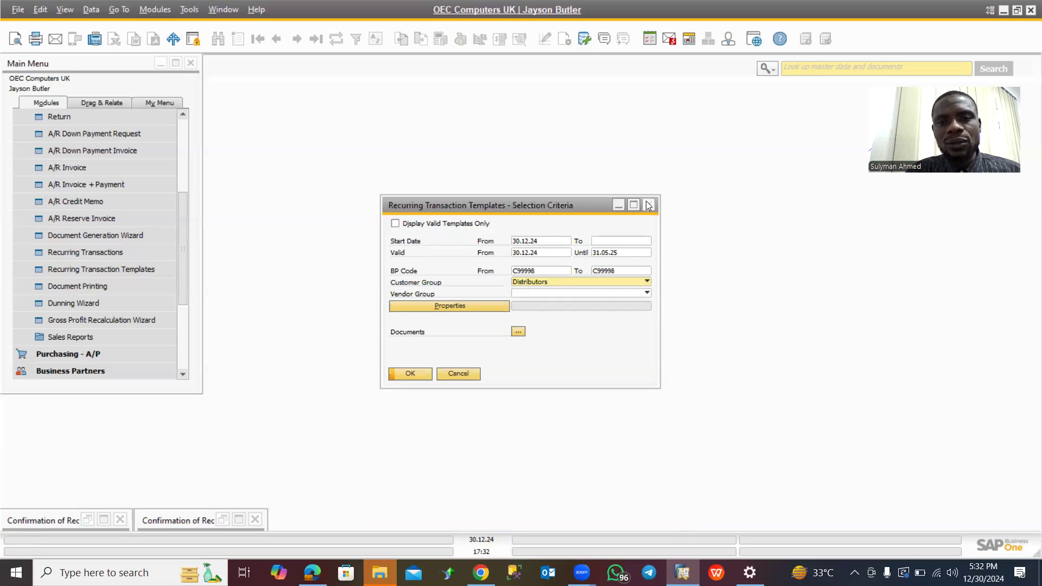
left_click(650, 201)
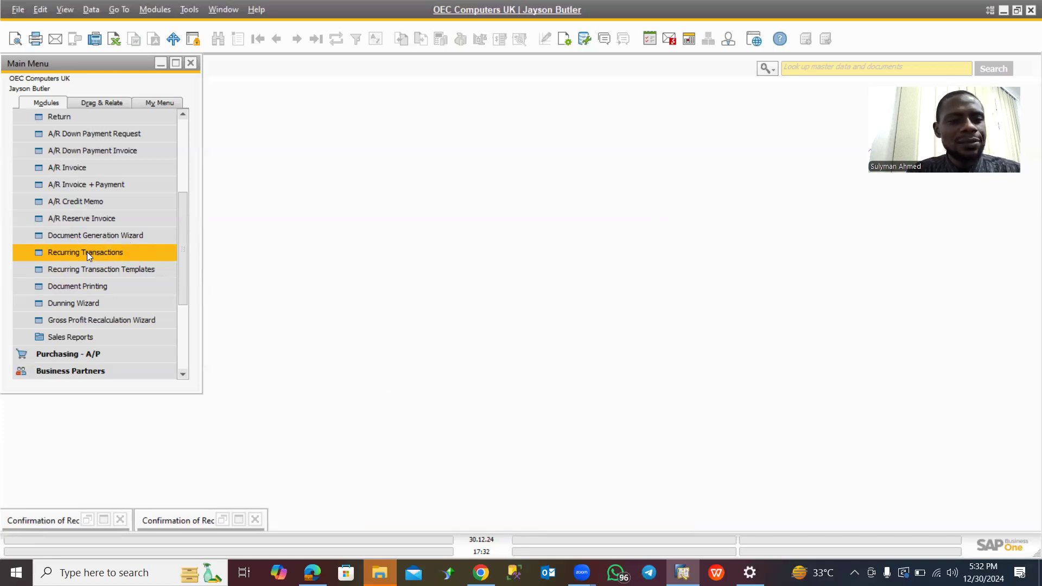
- Open the Confirmation of Recurring Transactions from the Sales - A/R module and maximize its window
left_click(144, 251)
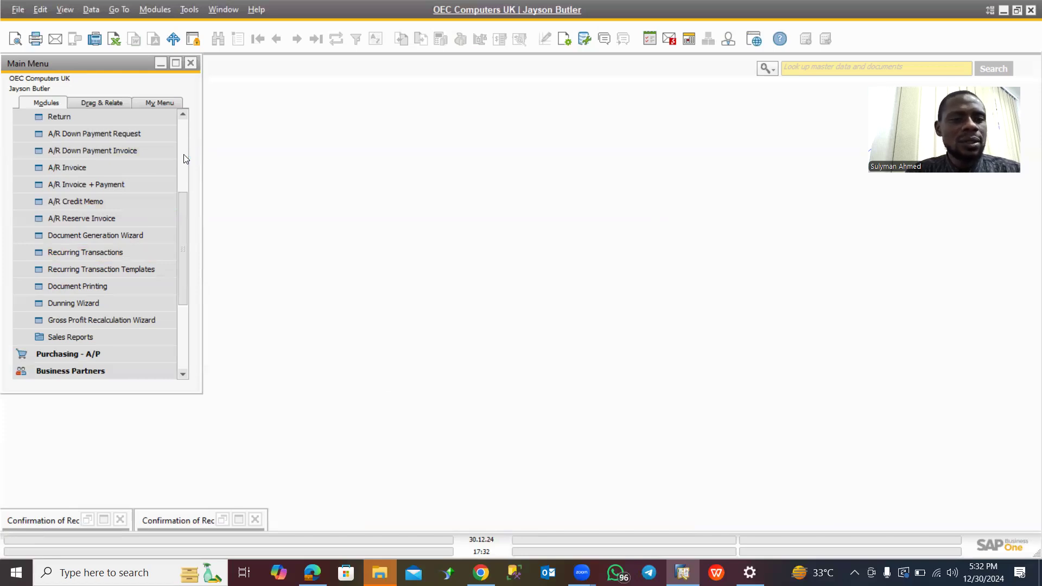
left_click(80, 252)
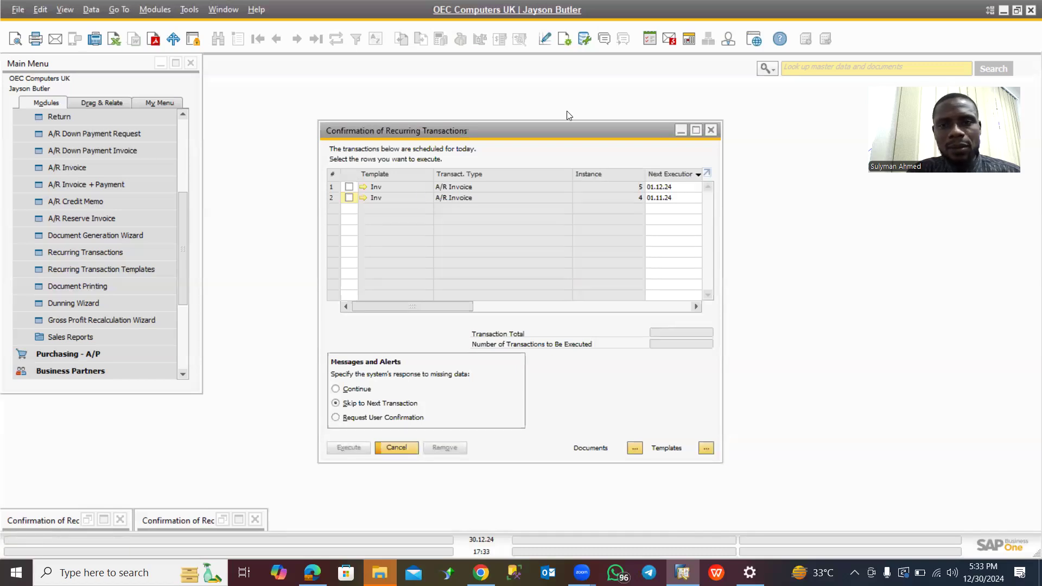
double_click(567, 127)
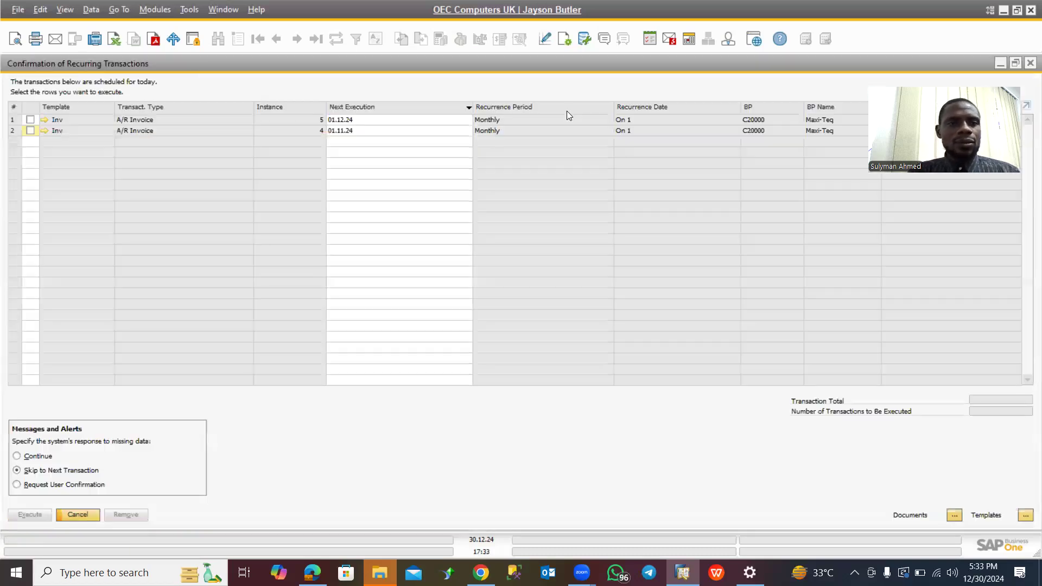
- Execute the Inv A/R invoice transaction scheduled for 01.11.24, and close the message log and the confirmation window
left_click(30, 131)
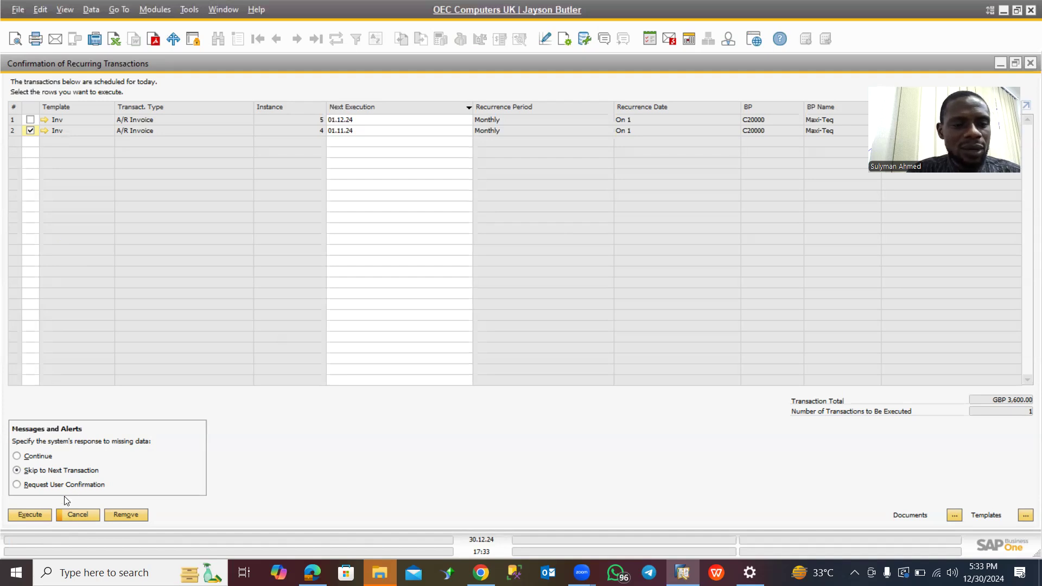
left_click(30, 514)
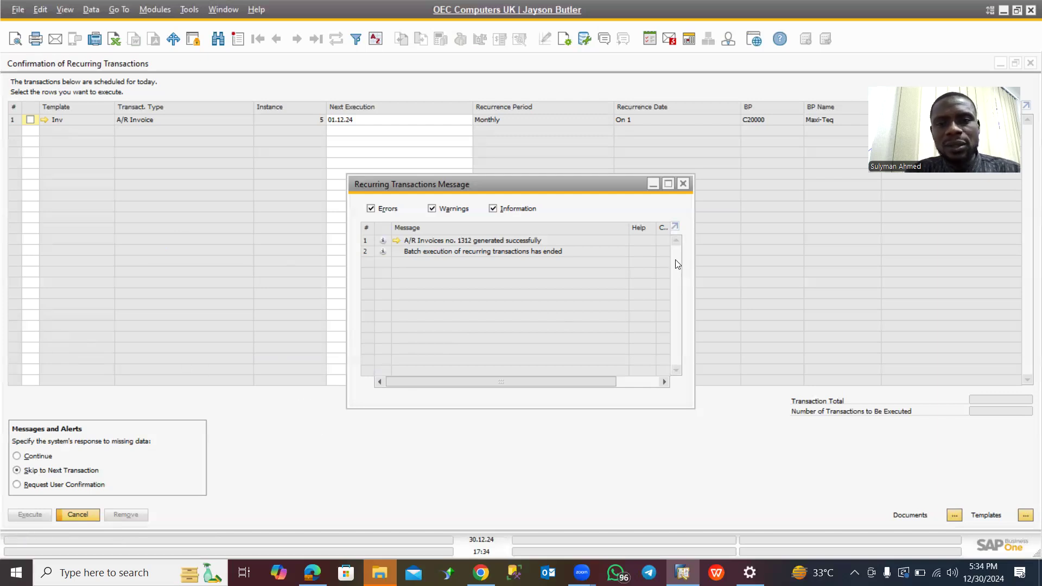
left_click(684, 184)
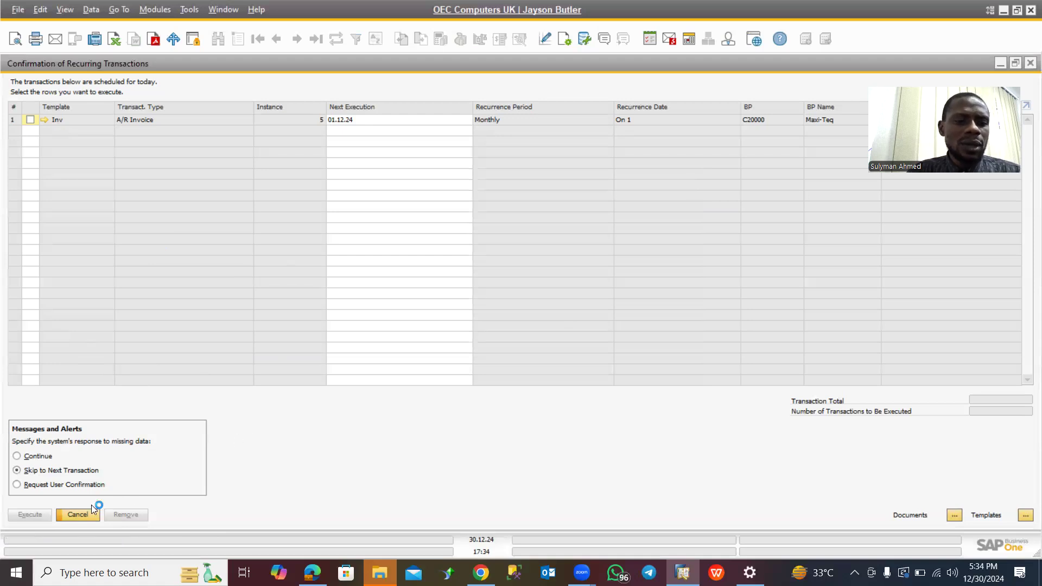
left_click(78, 515)
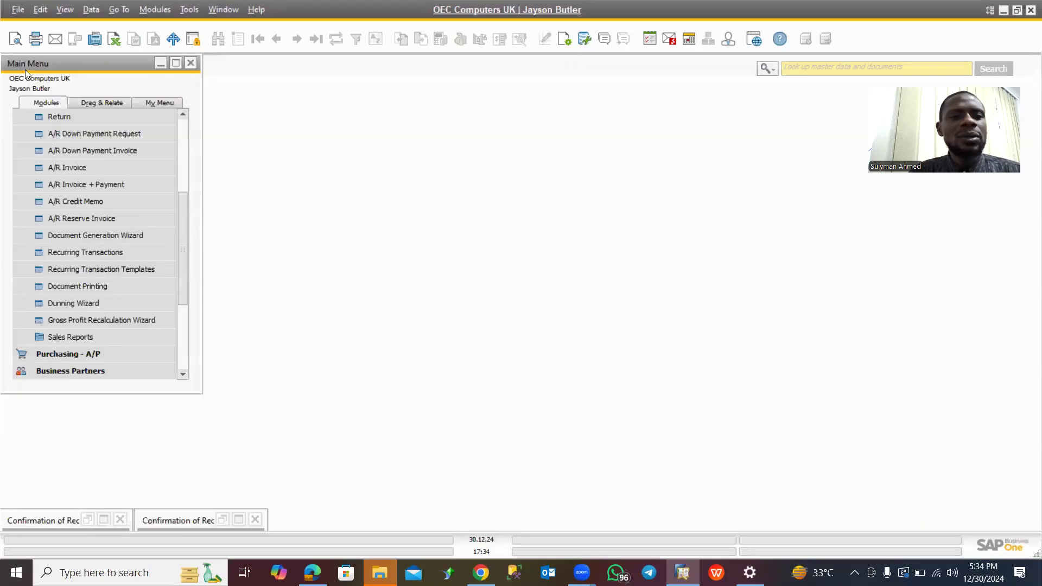
- Collapse the Sales - A/R module in the main menu
scroll(98, 160, "up", 3)
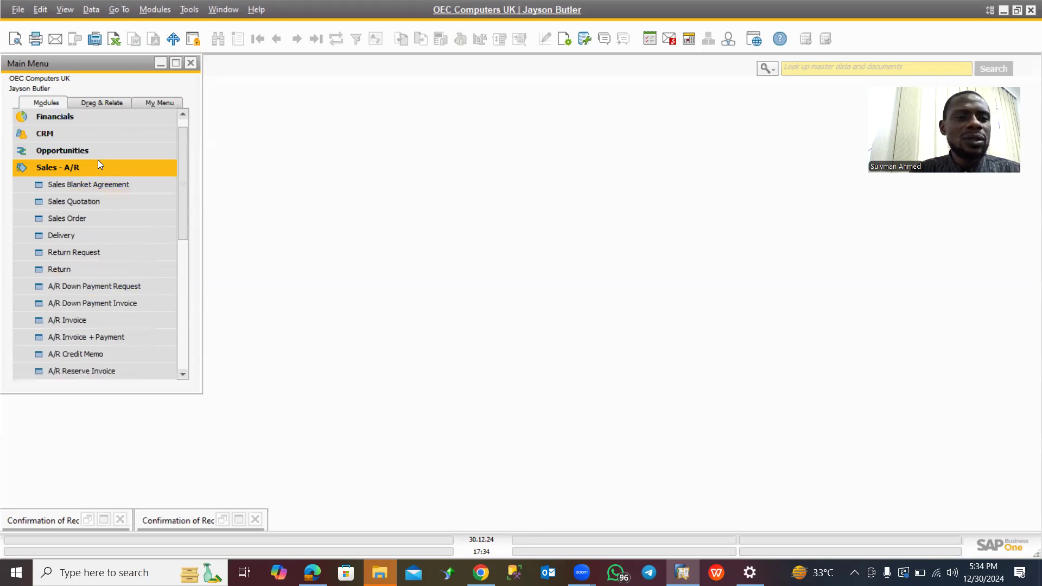
left_click(126, 163)
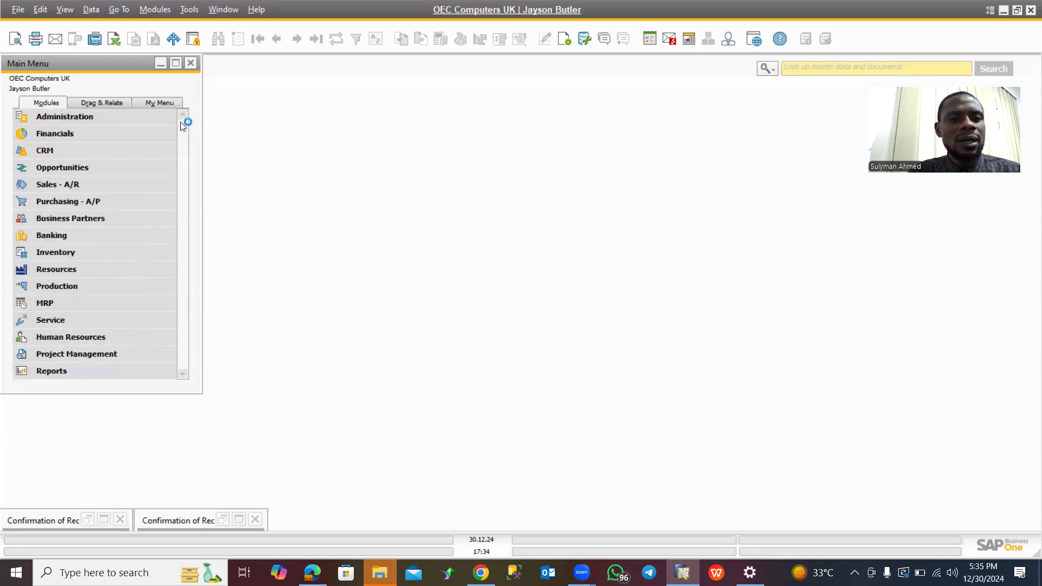
left_click(102, 166)
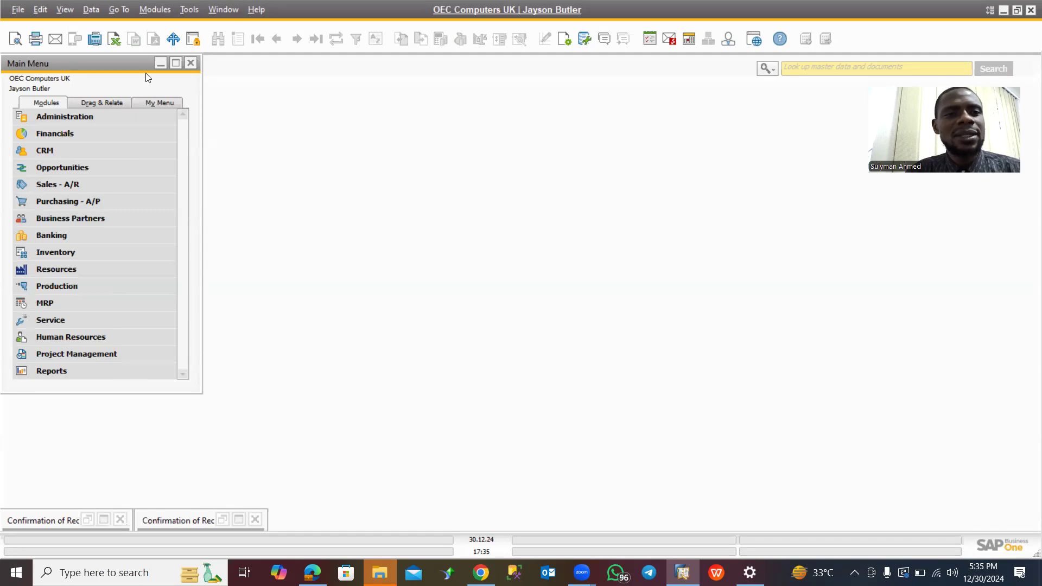
- Open the General Settings window from System Initialization in the Administration module
left_click(146, 9)
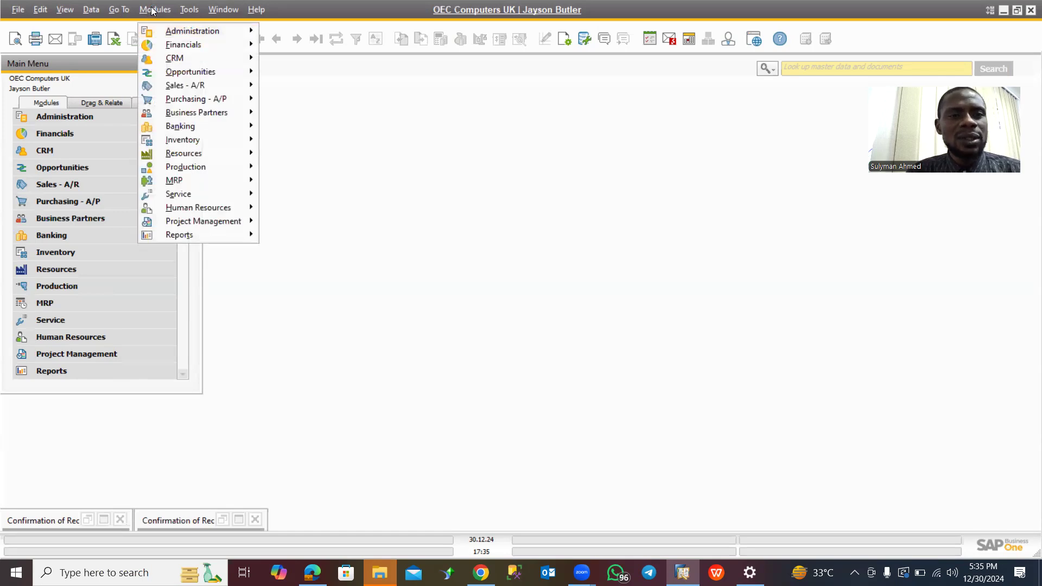
mouse_move(178, 27)
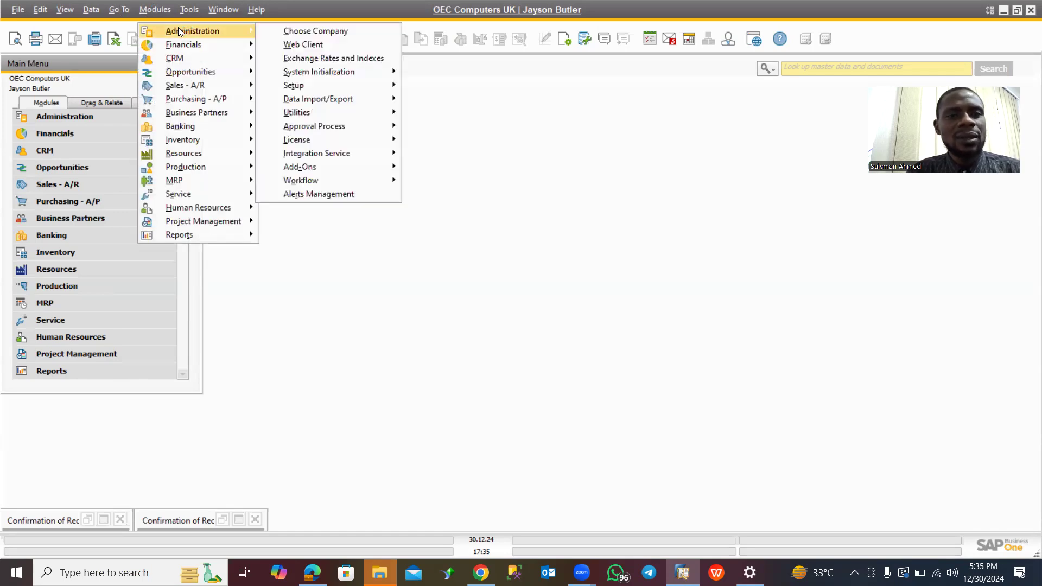
left_click(178, 26)
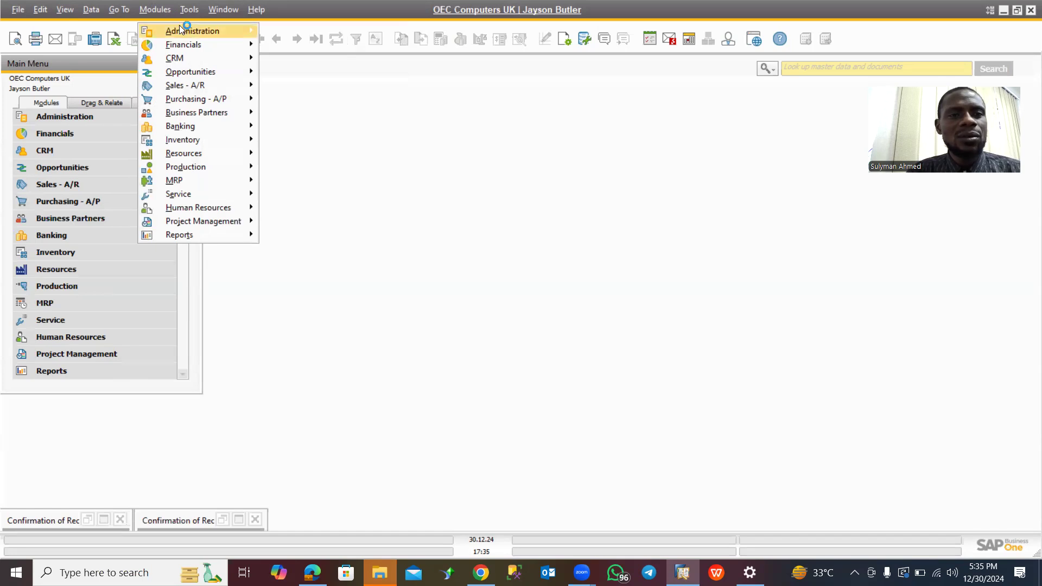
mouse_move(184, 27)
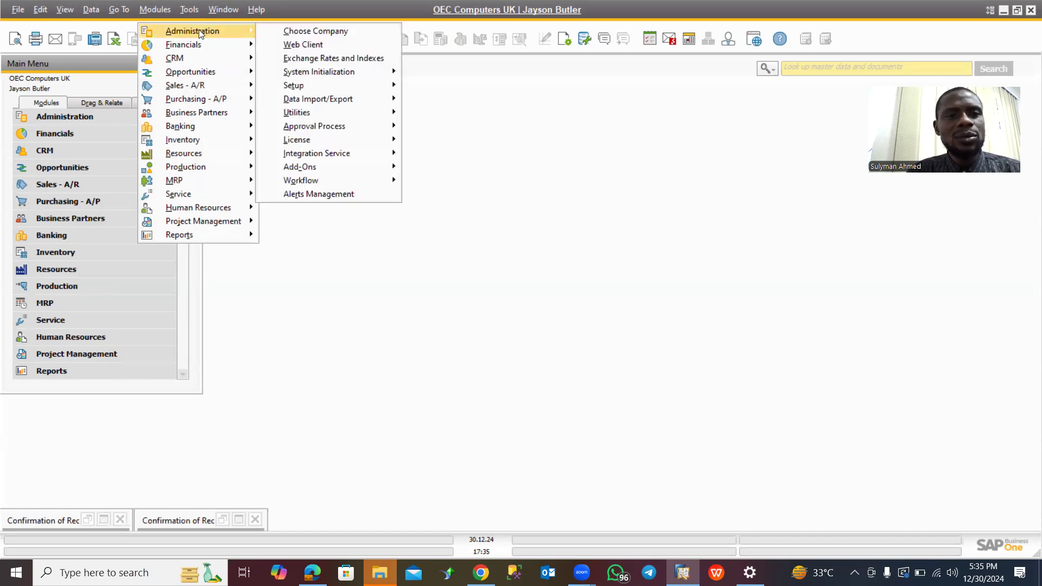
key("Right")
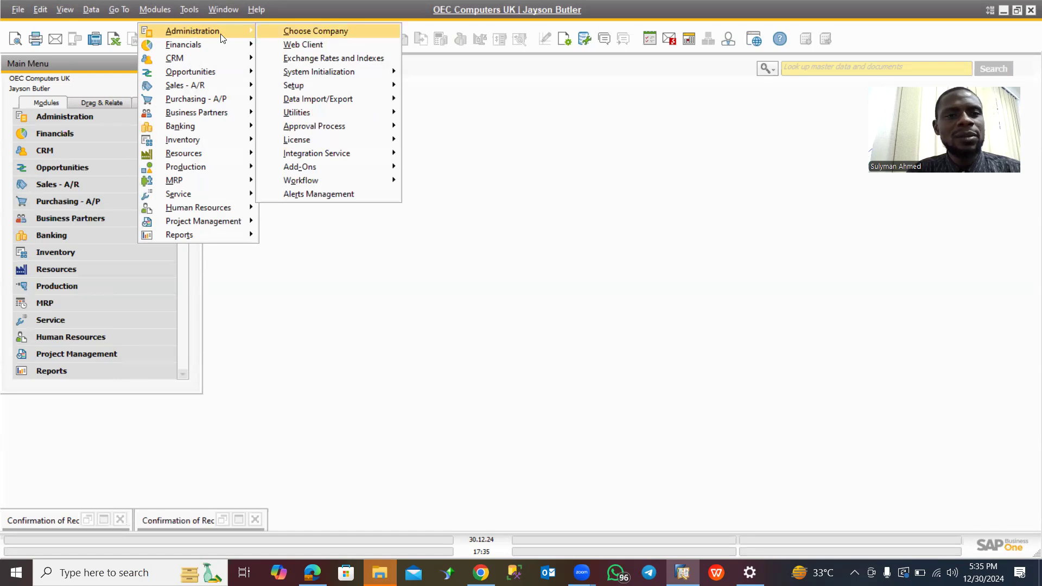
mouse_move(315, 75)
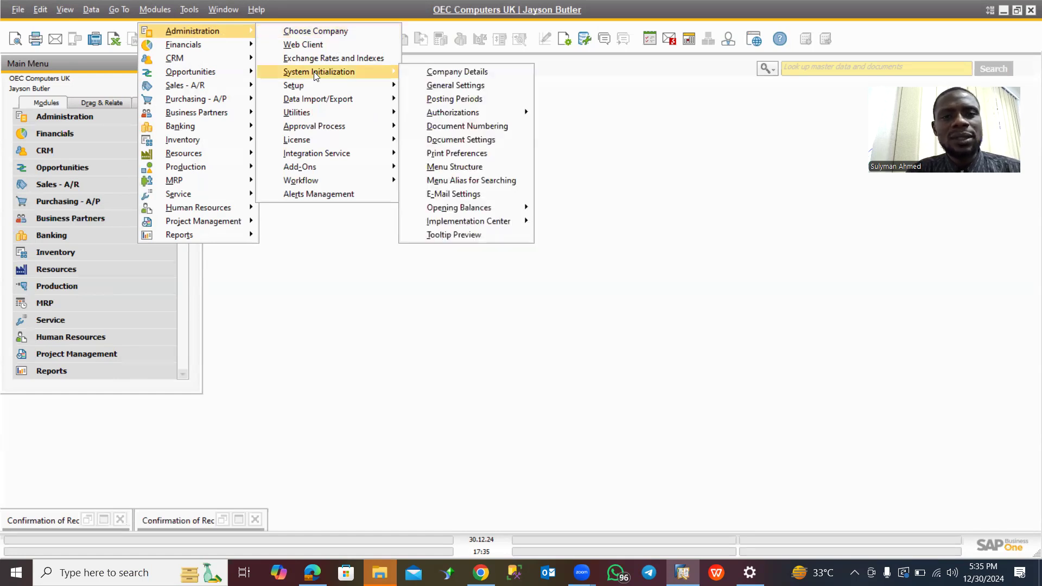
left_click(448, 85)
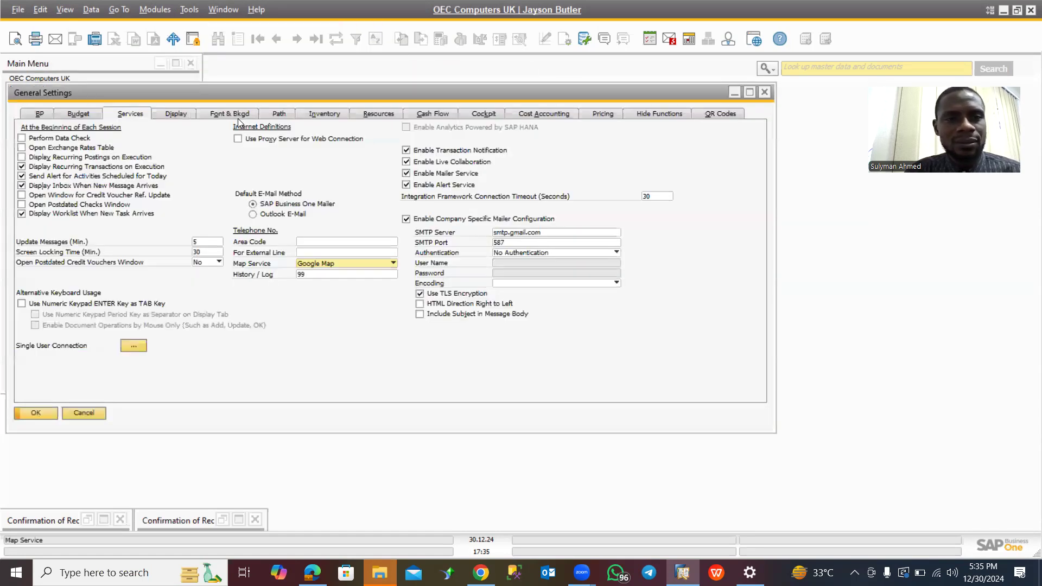
- Examine the General Settings pages, especially the Services option for displaying recurring transactions on execution, and minimize the window
left_click(44, 114)
left_click(87, 113)
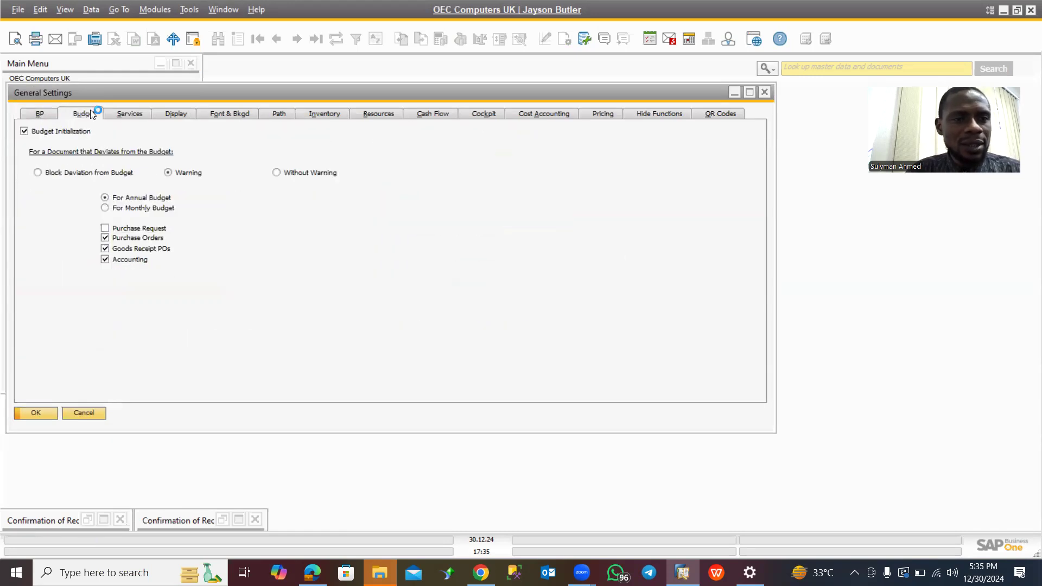
left_click(133, 114)
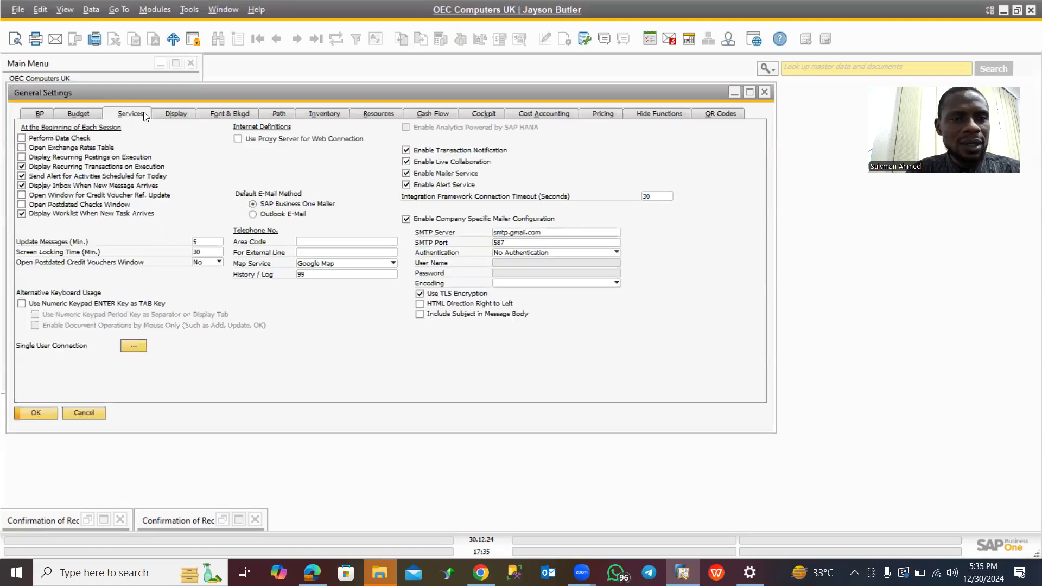
left_click(219, 111)
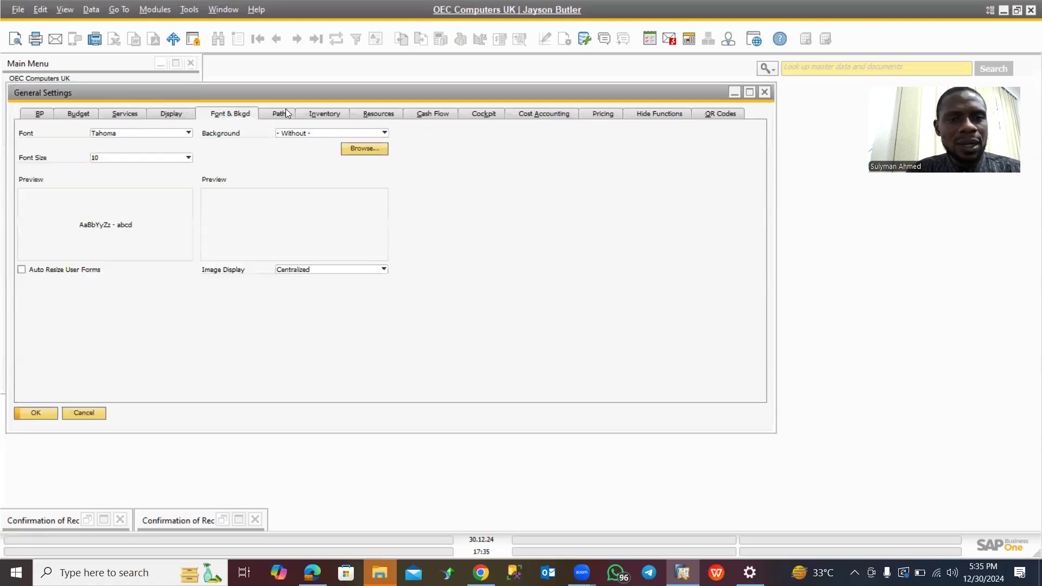
left_click(129, 112)
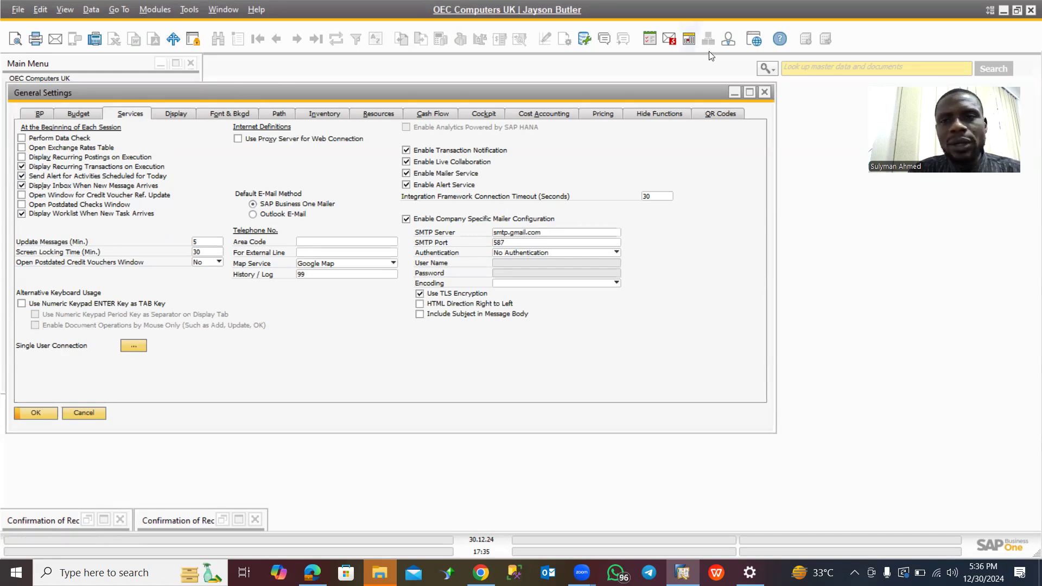
left_click(736, 92)
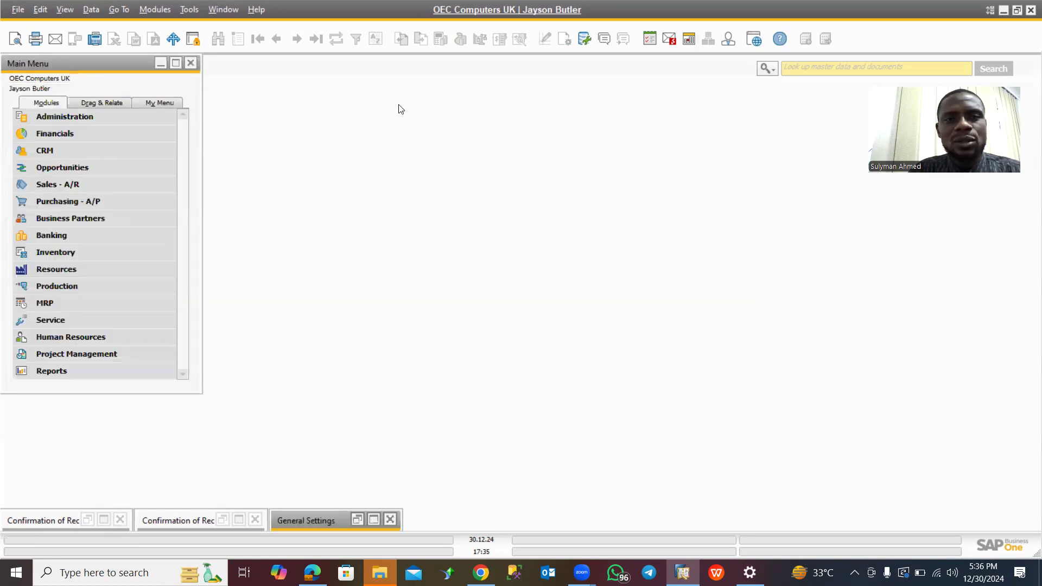
- Open the Messages/Alerts Overview, move its window clear of the webcam area to check the inbox, and close it
left_click(672, 43)
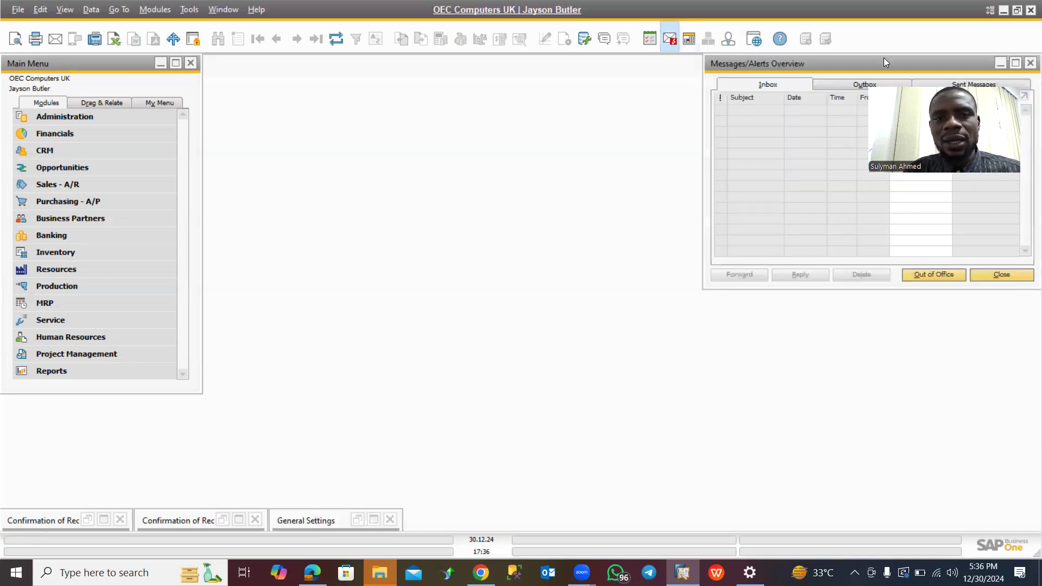
left_click_drag(884, 58, 601, 66)
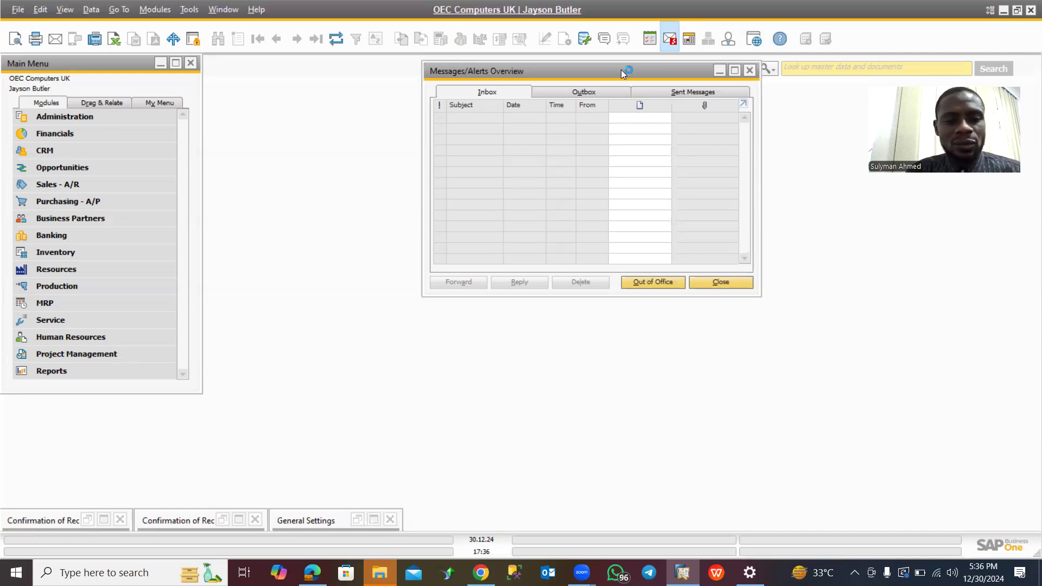
left_click(751, 71)
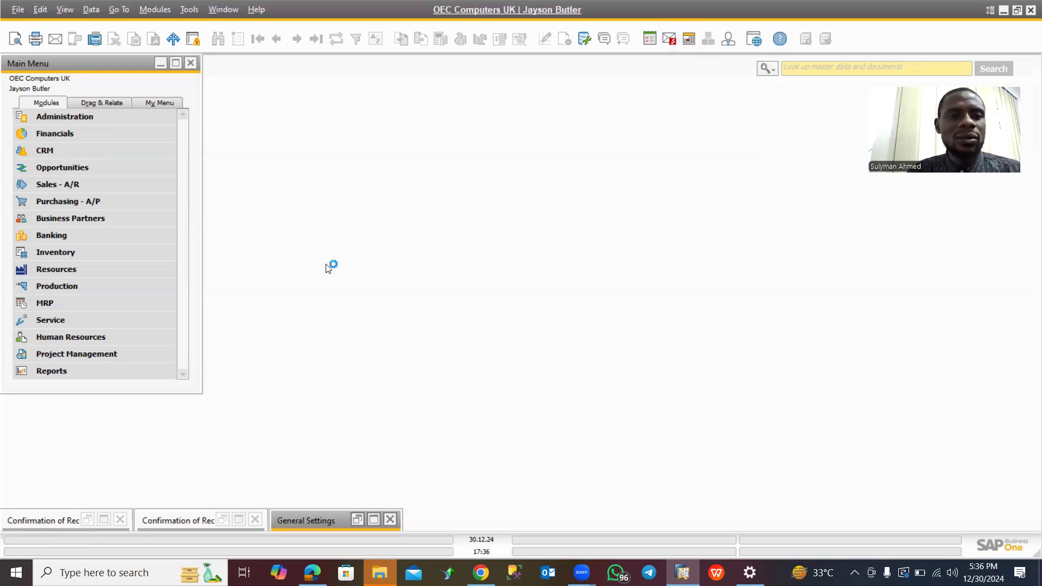